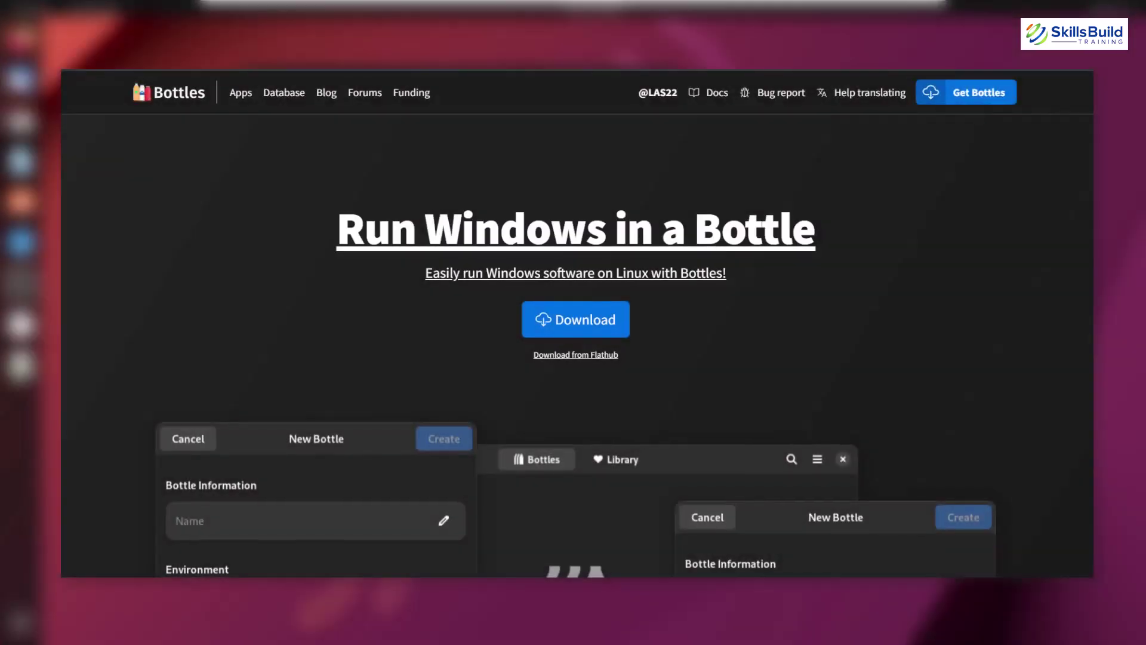
Scroll the Bottles home page past Gaming ready until the Empowered by environments section shows.
scroll(577, 329, down, 1)
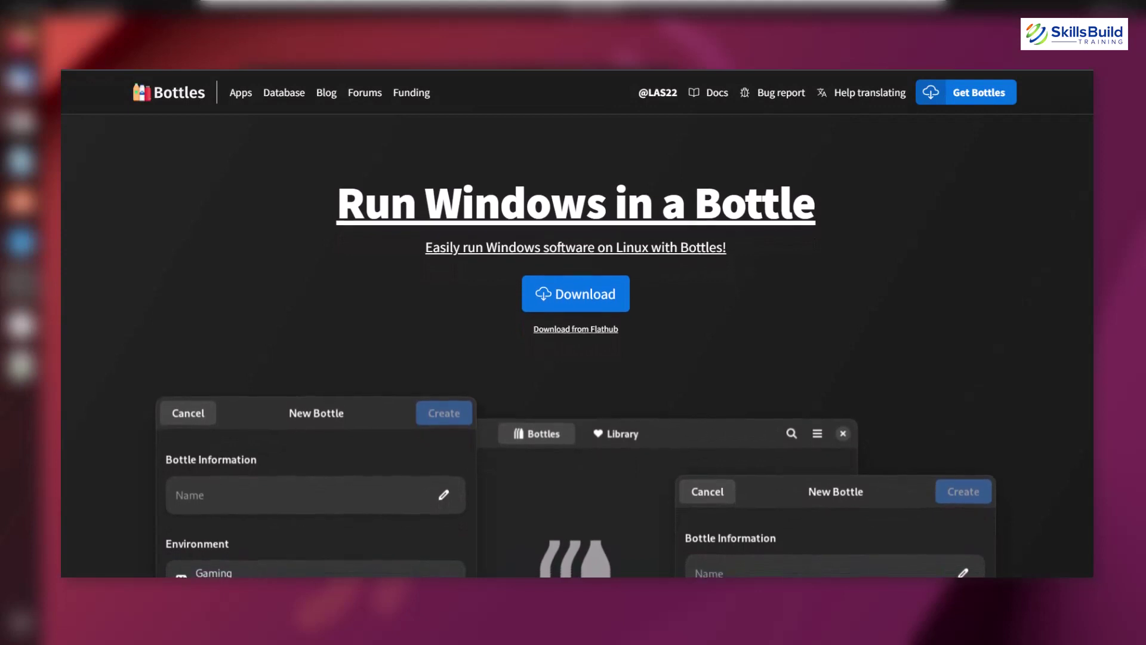
scroll(578, 329, down, 1)
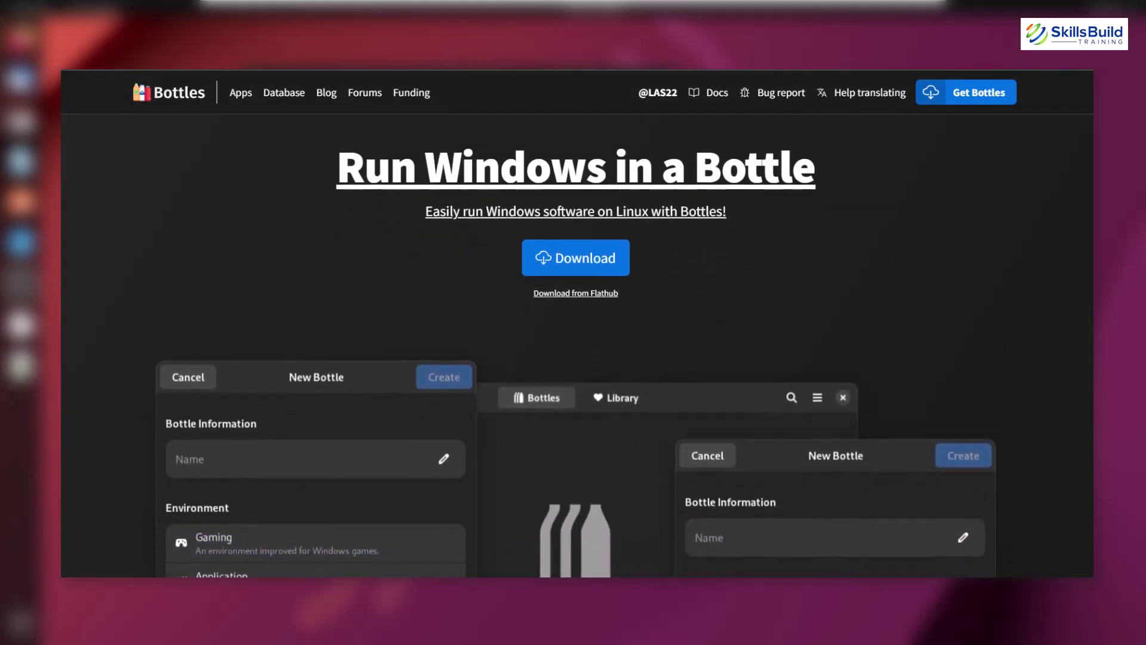
scroll(577, 329, down, 1)
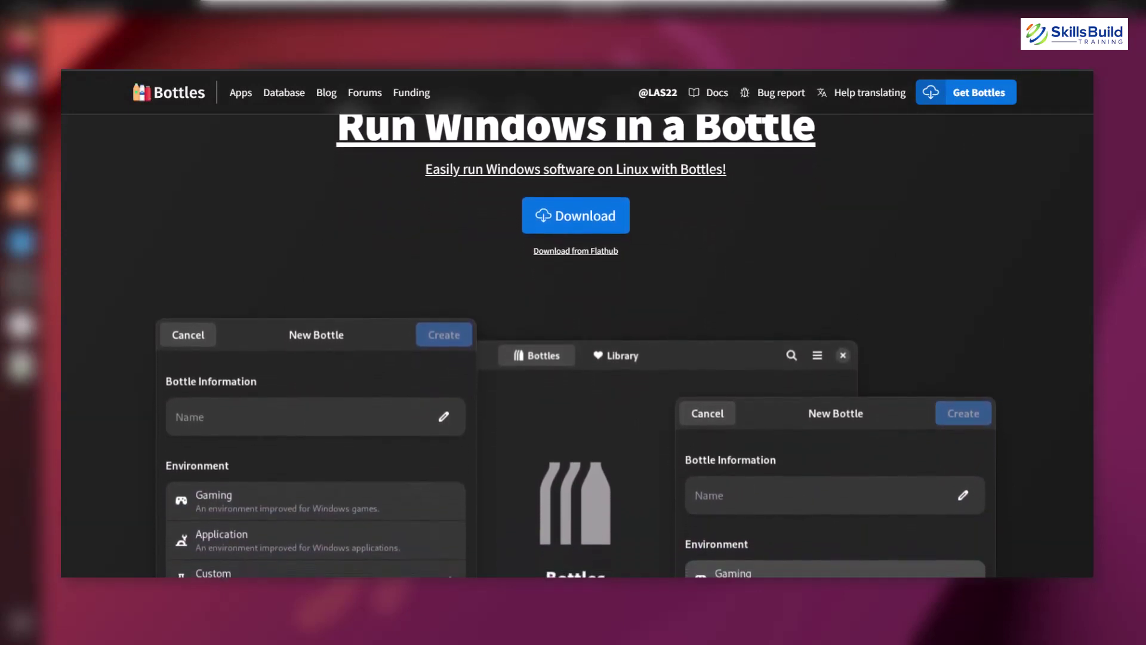
scroll(578, 328, down, 2)
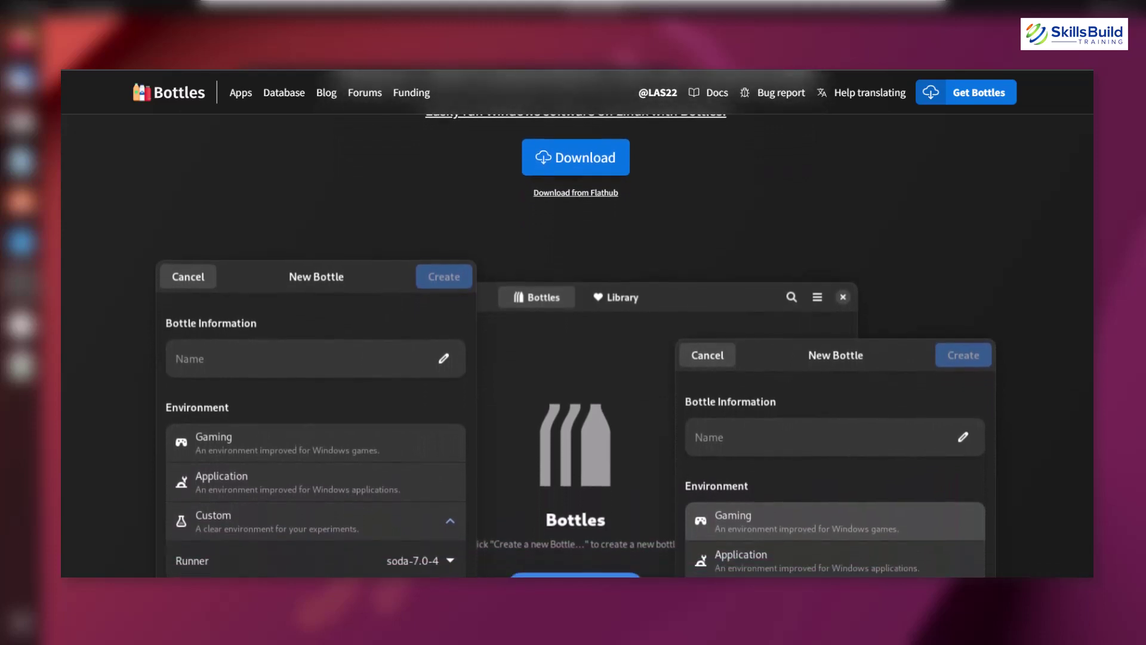
scroll(577, 328, down, 2)
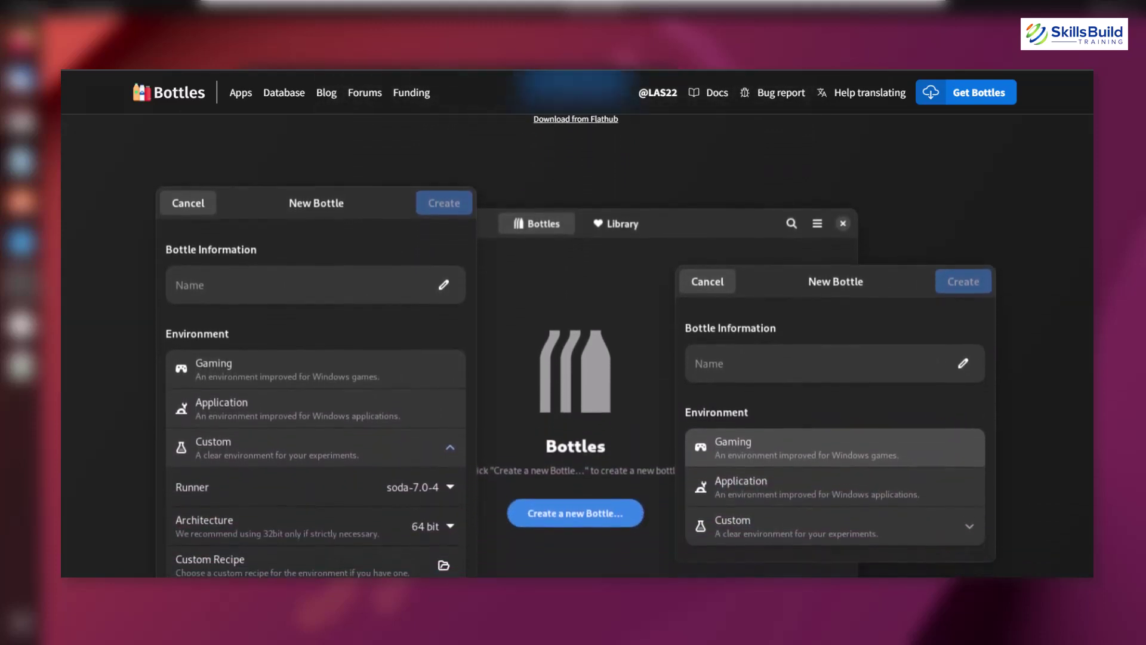
scroll(578, 329, down, 2)
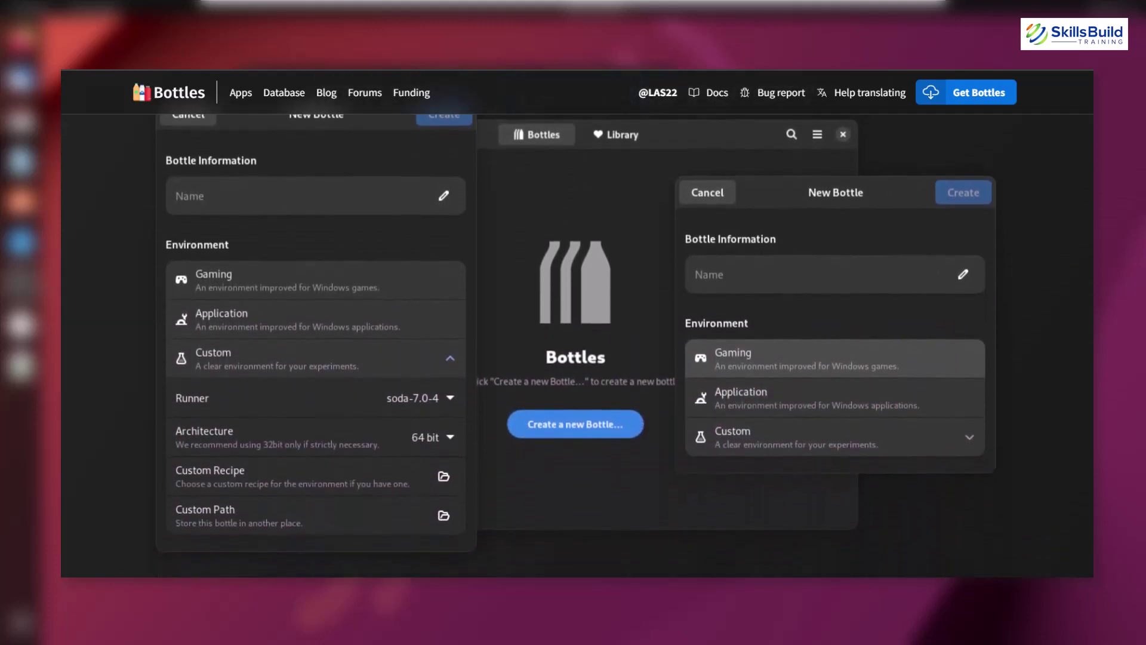
scroll(576, 329, down, 2)
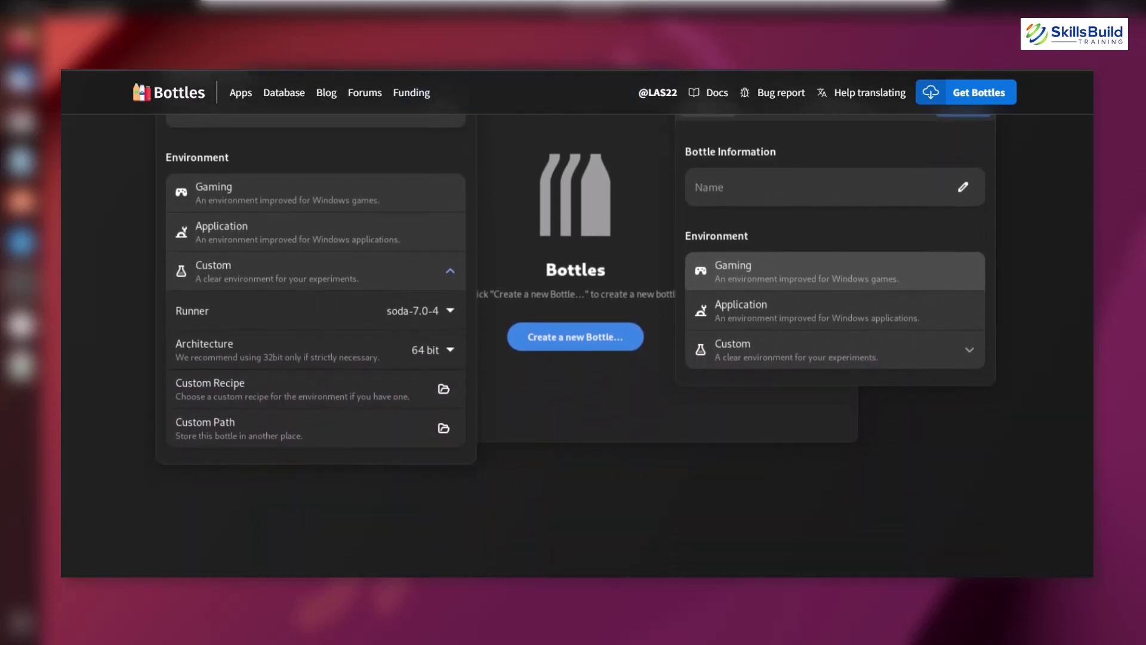
scroll(577, 328, down, 2)
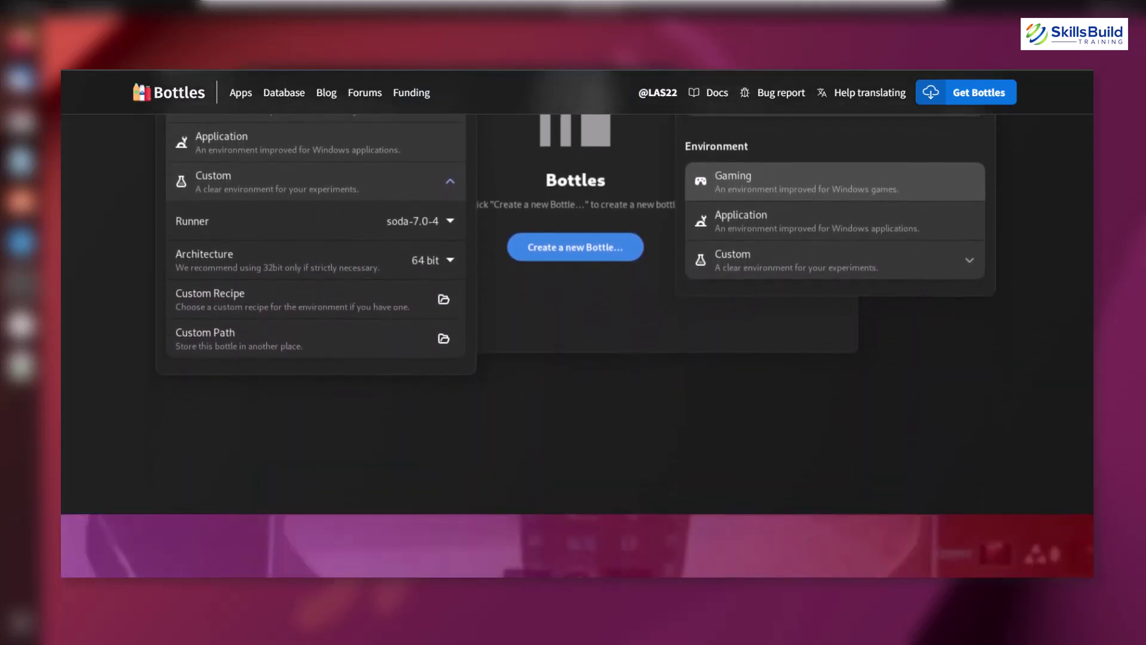
scroll(577, 329, down, 2)
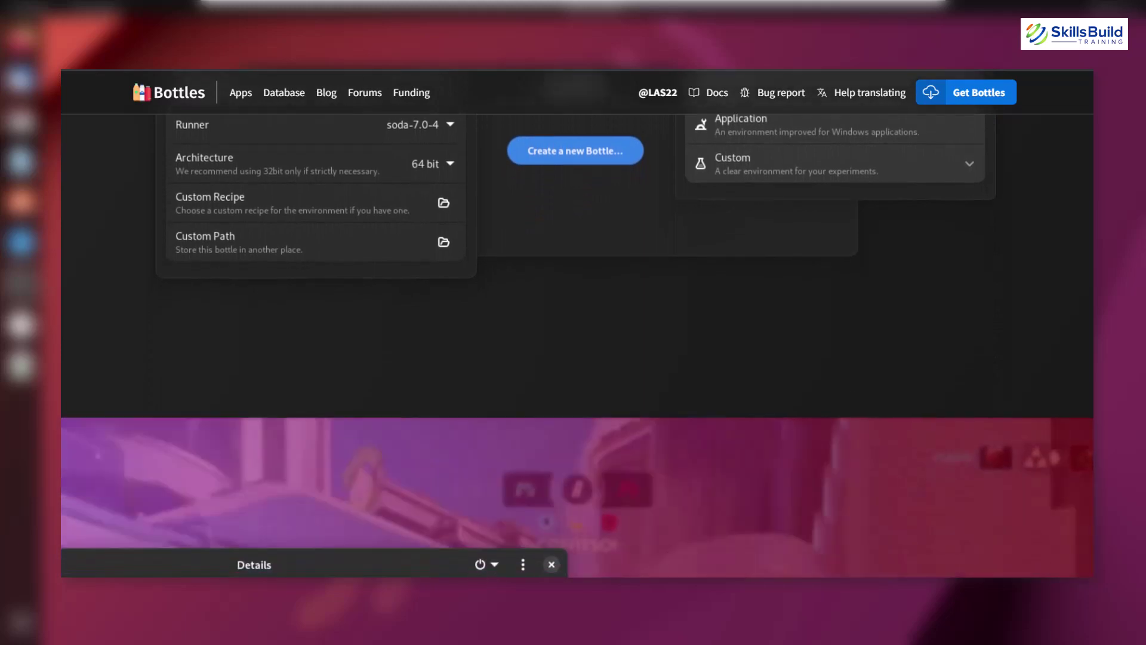
scroll(577, 329, down, 2)
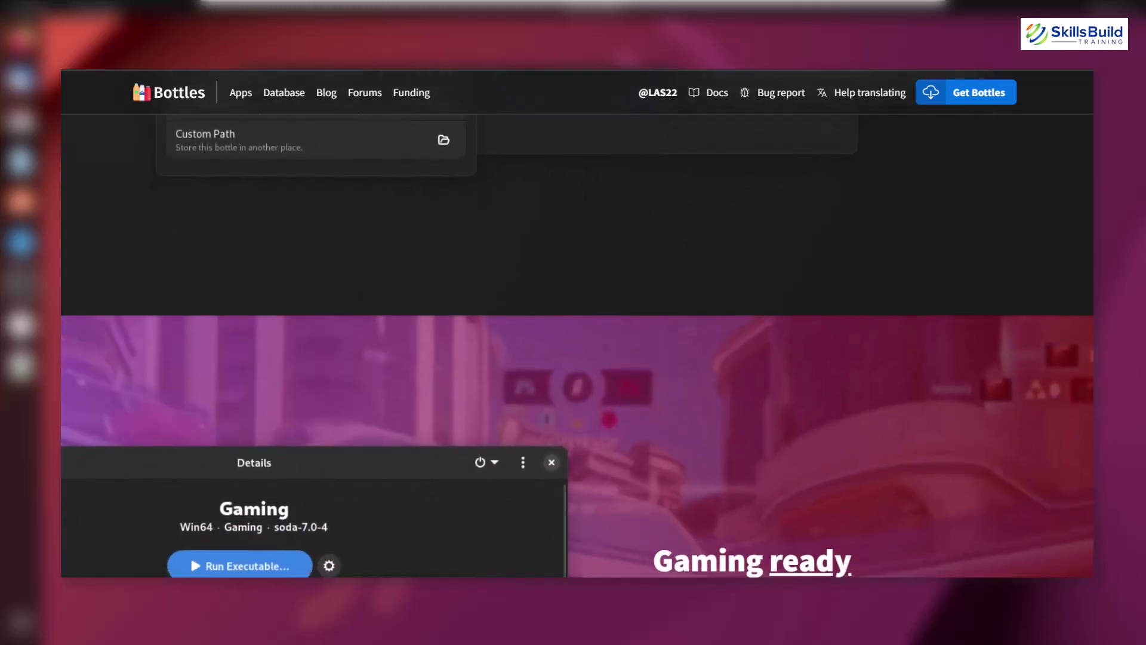
scroll(577, 329, down, 2)
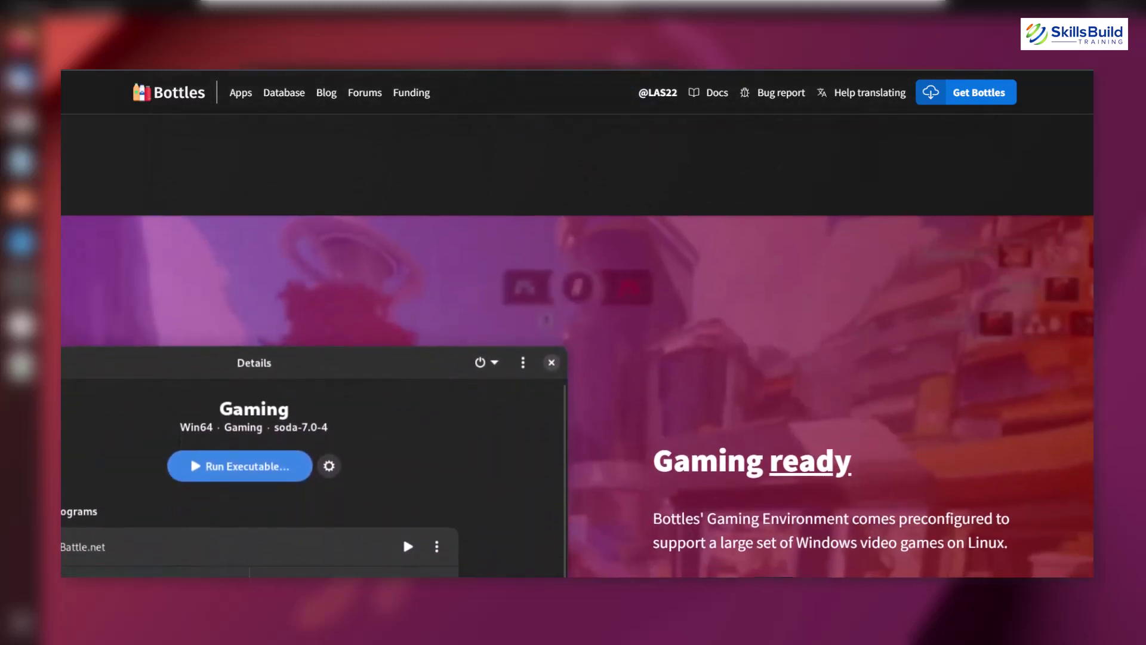
scroll(577, 329, down, 2)
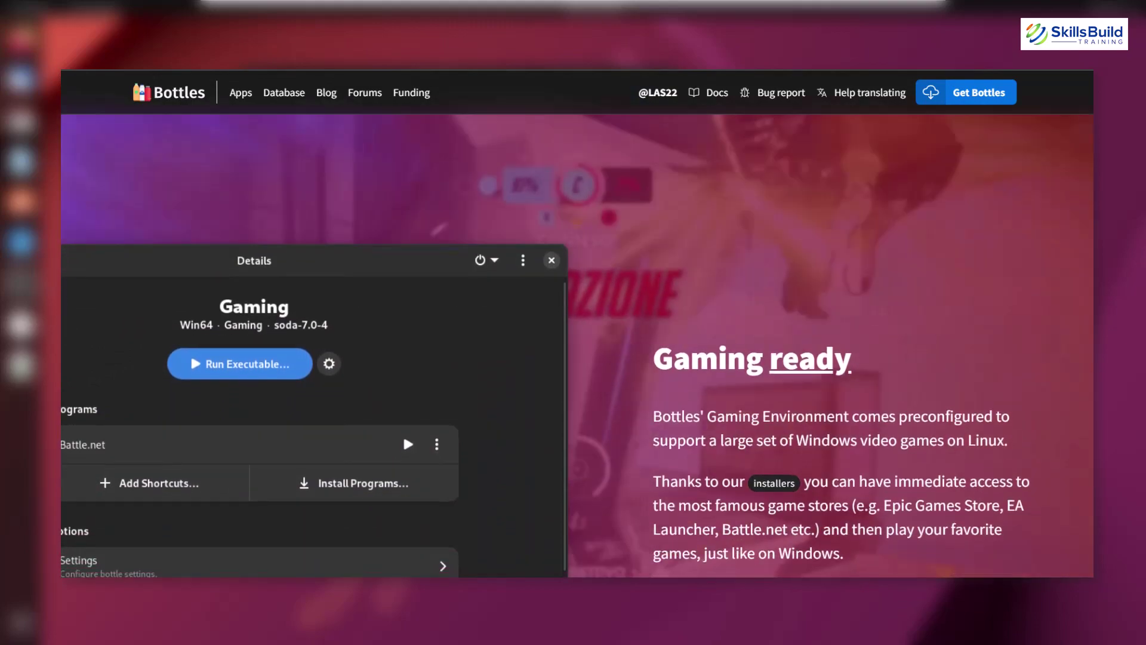
scroll(576, 329, down, 2)
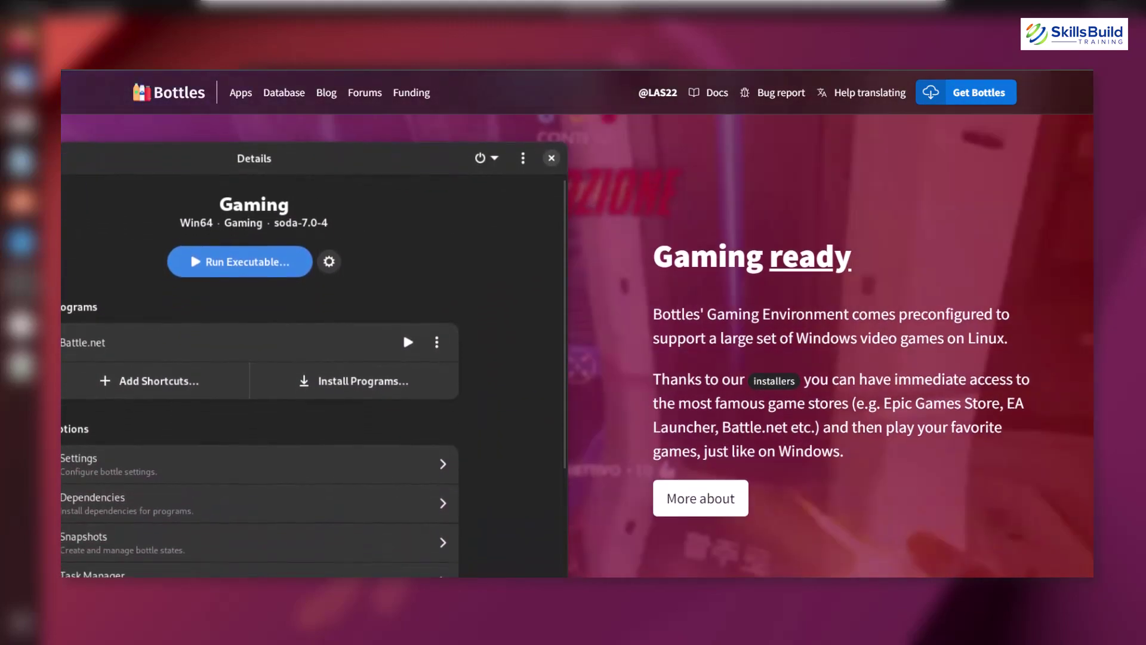
scroll(577, 328, down, 2)
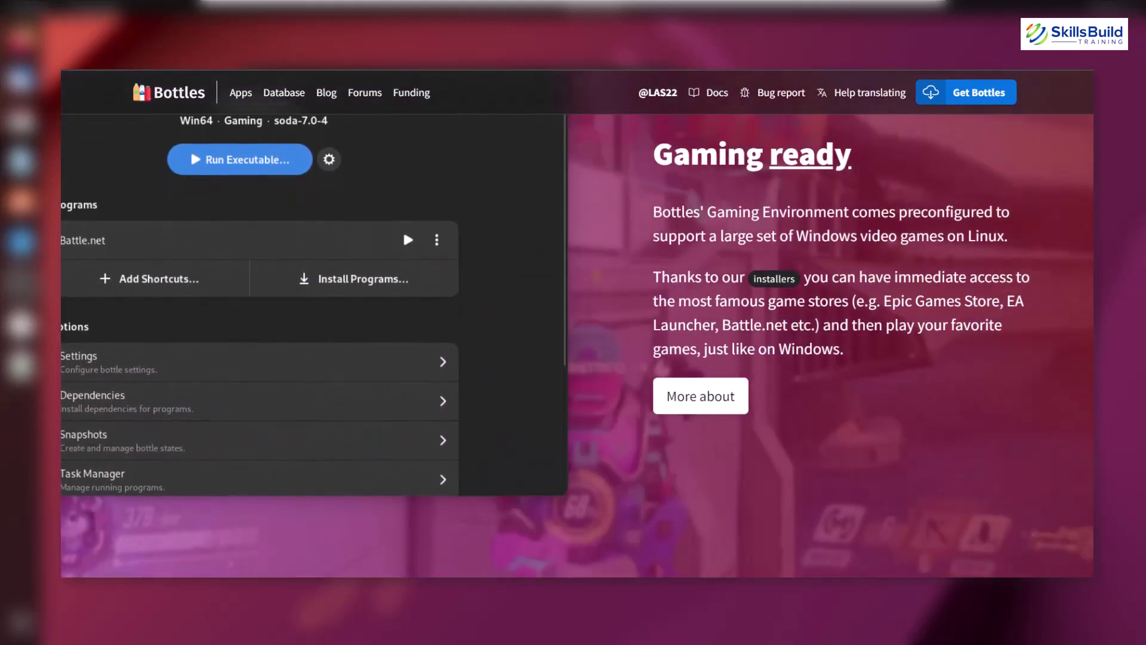
scroll(577, 329, down, 2)
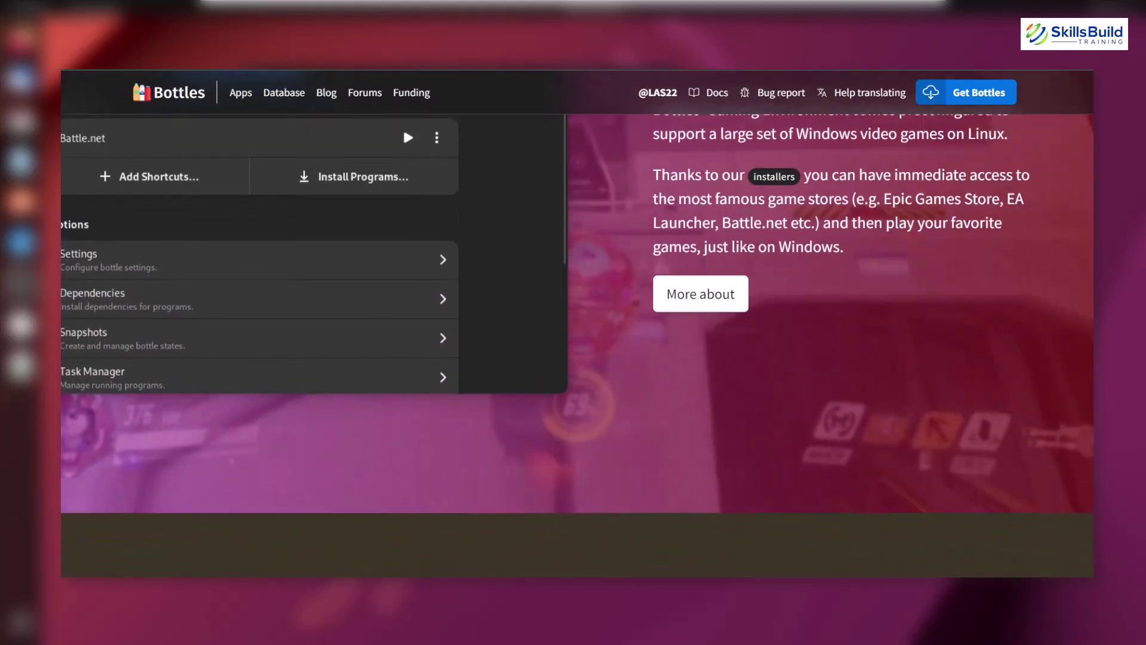
scroll(576, 329, down, 2)
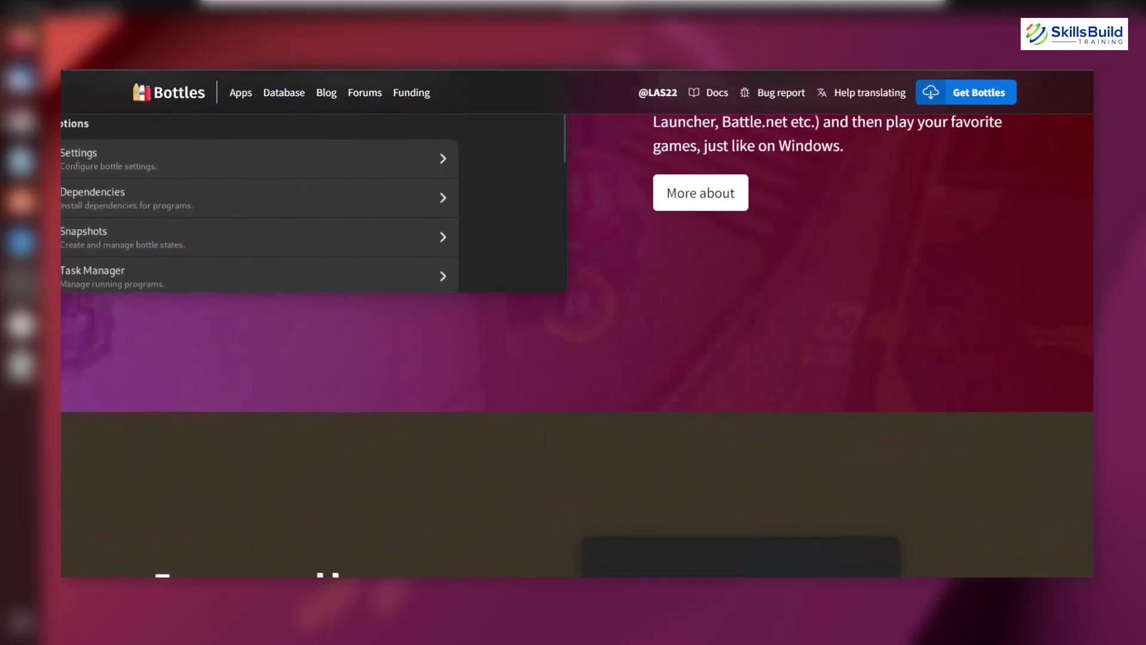
scroll(576, 328, down, 2)
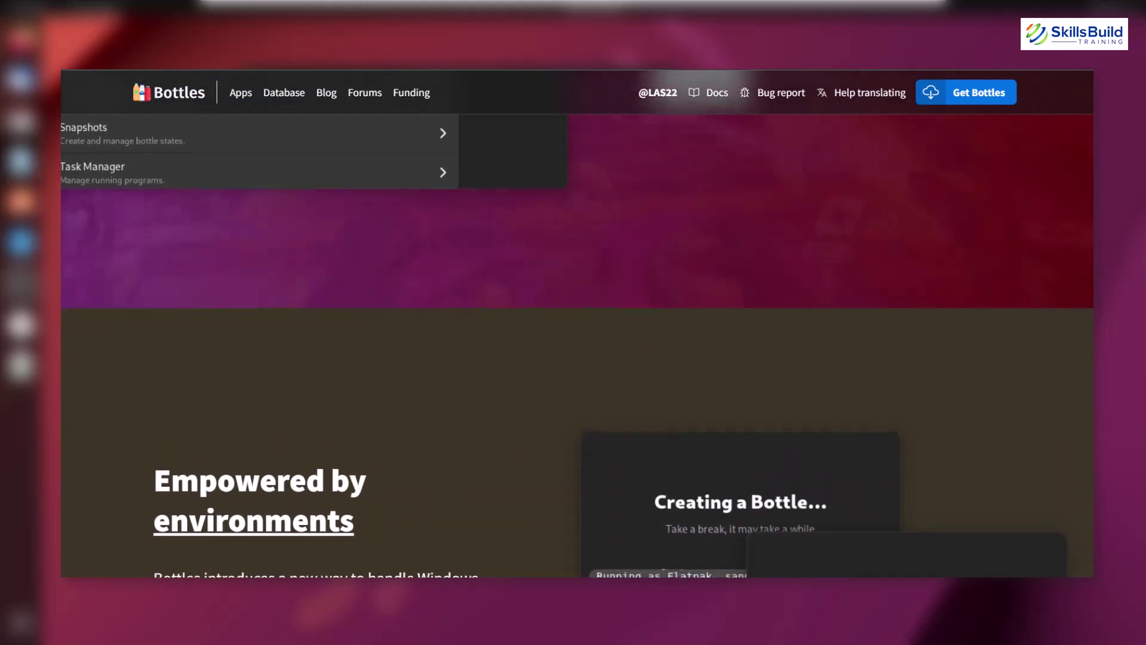
Scroll through the Settings, Dependencies, Installers, Snapshots, Sandboxed and Sponsors sections to the footer.
scroll(577, 329, down, 2)
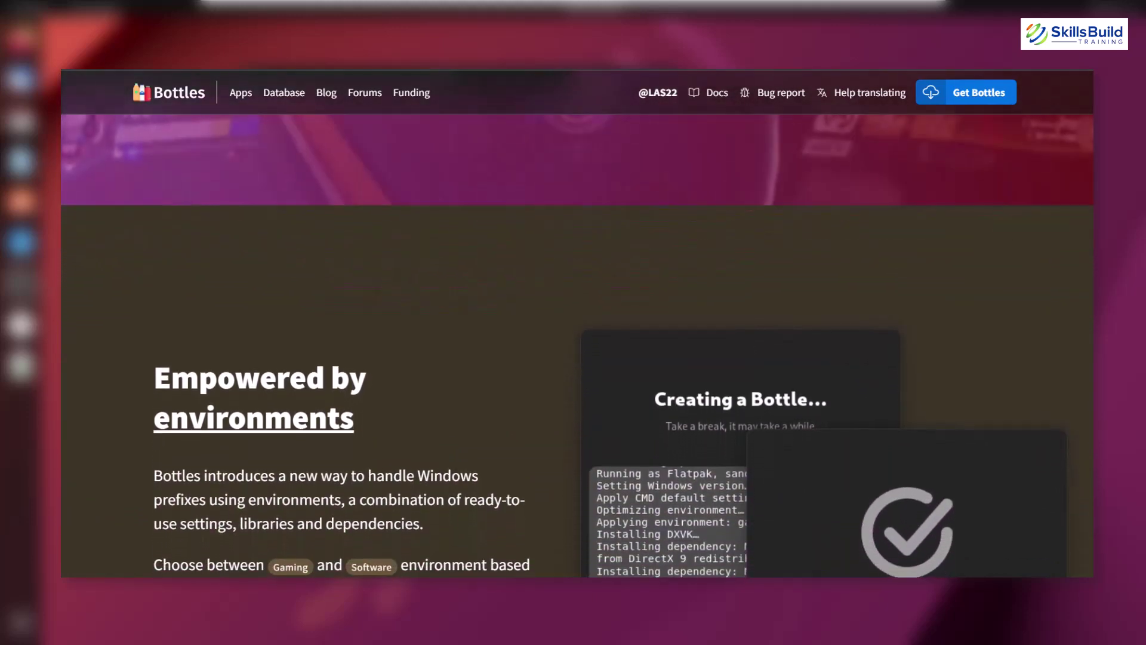
scroll(578, 328, down, 2)
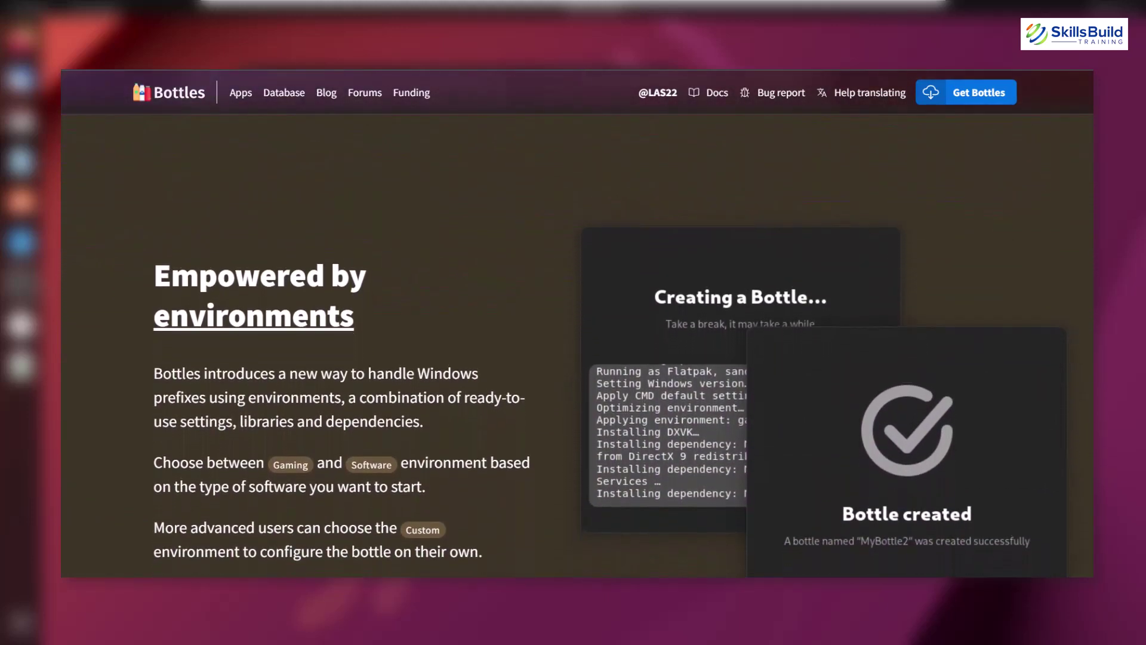
scroll(577, 329, down, 2)
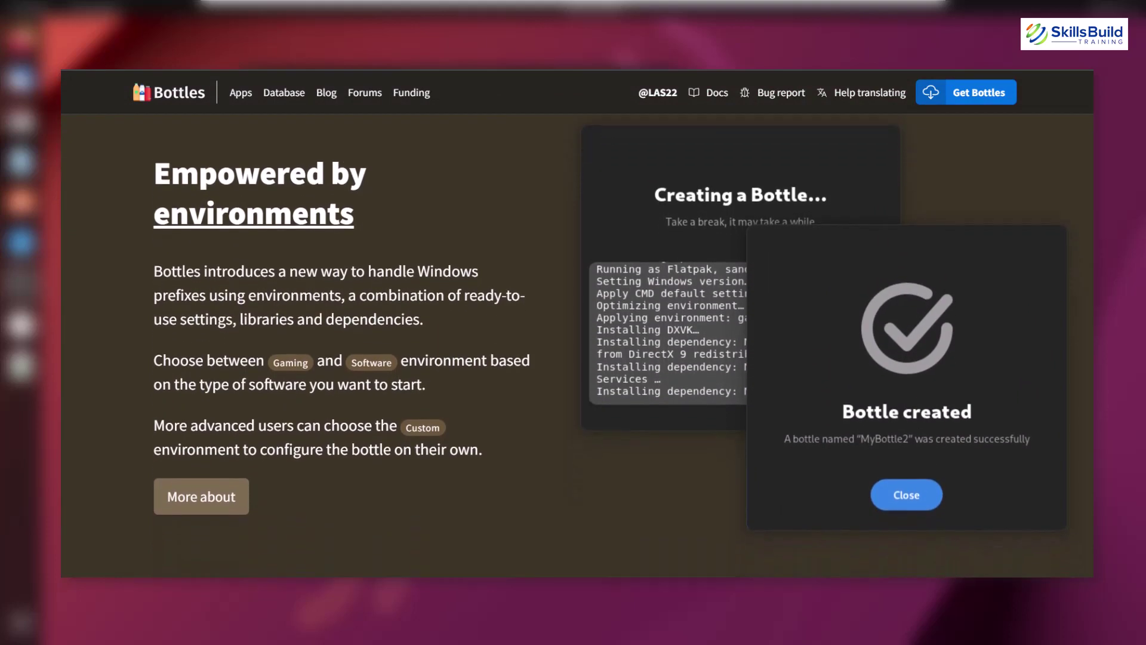
scroll(577, 328, down, 2)
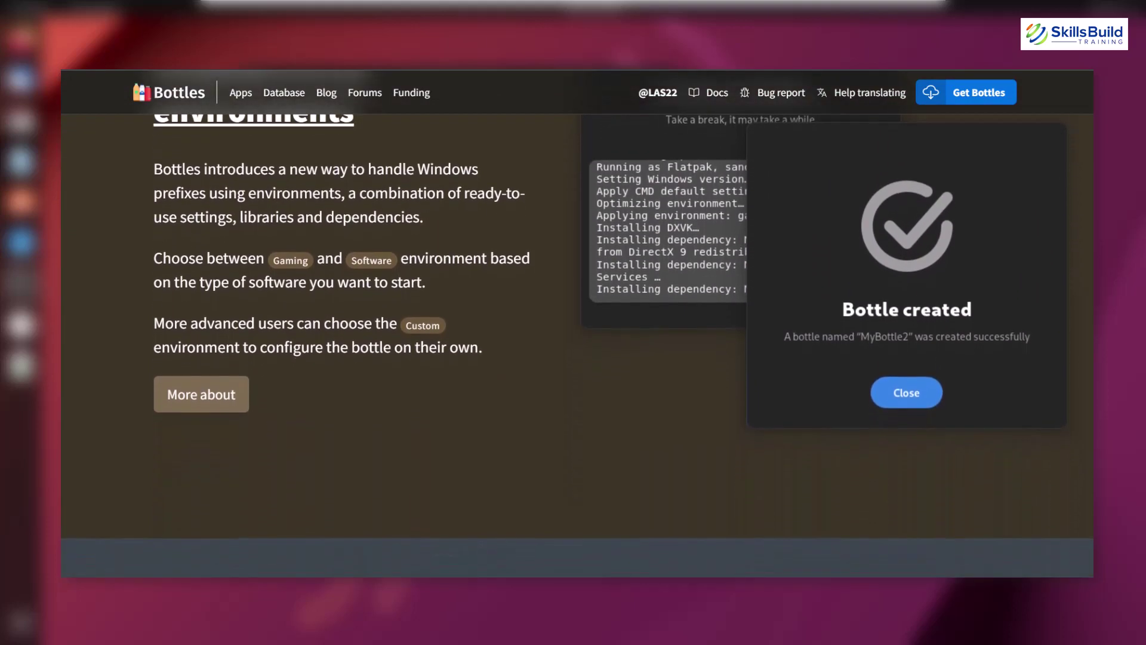
scroll(576, 328, down, 2)
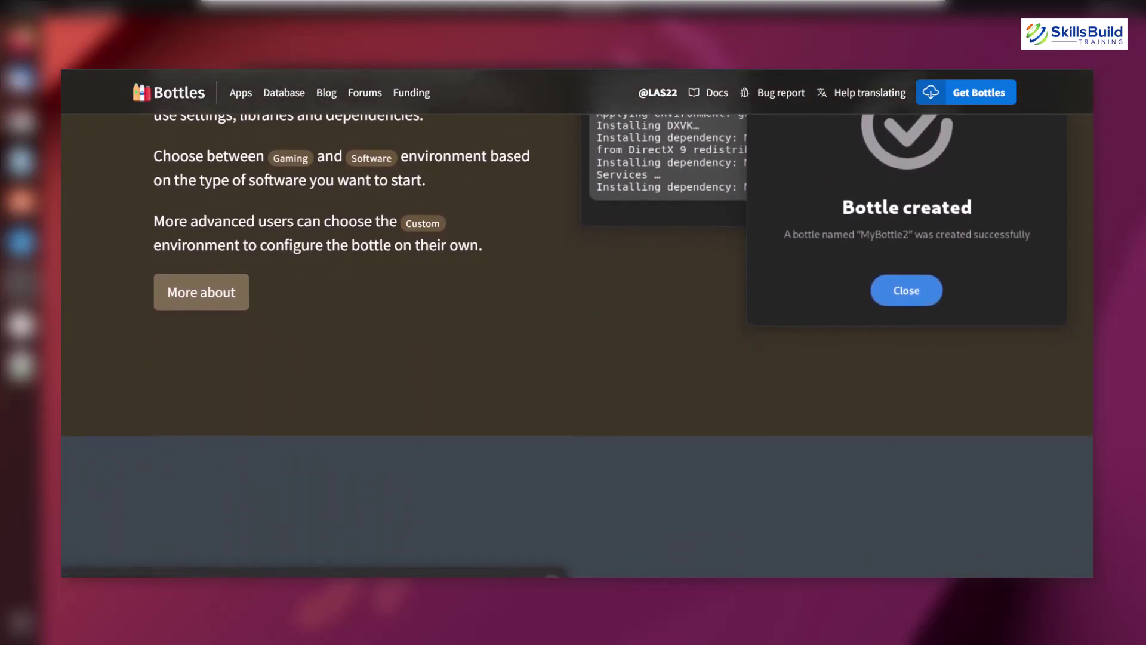
scroll(576, 328, down, 2)
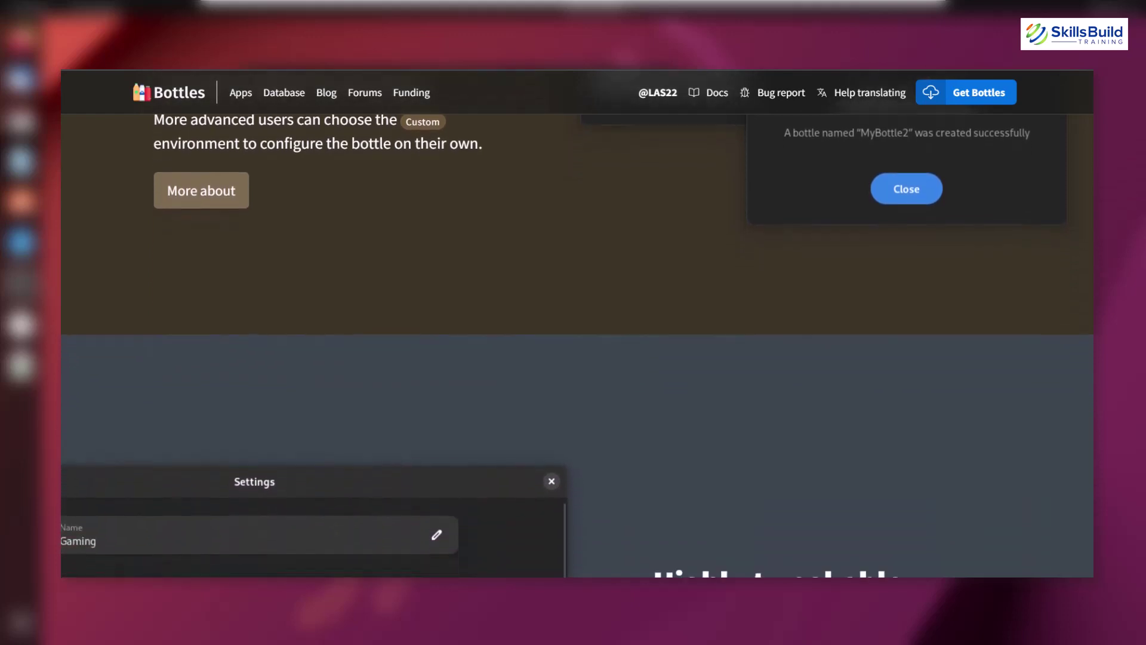
scroll(577, 329, down, 2)
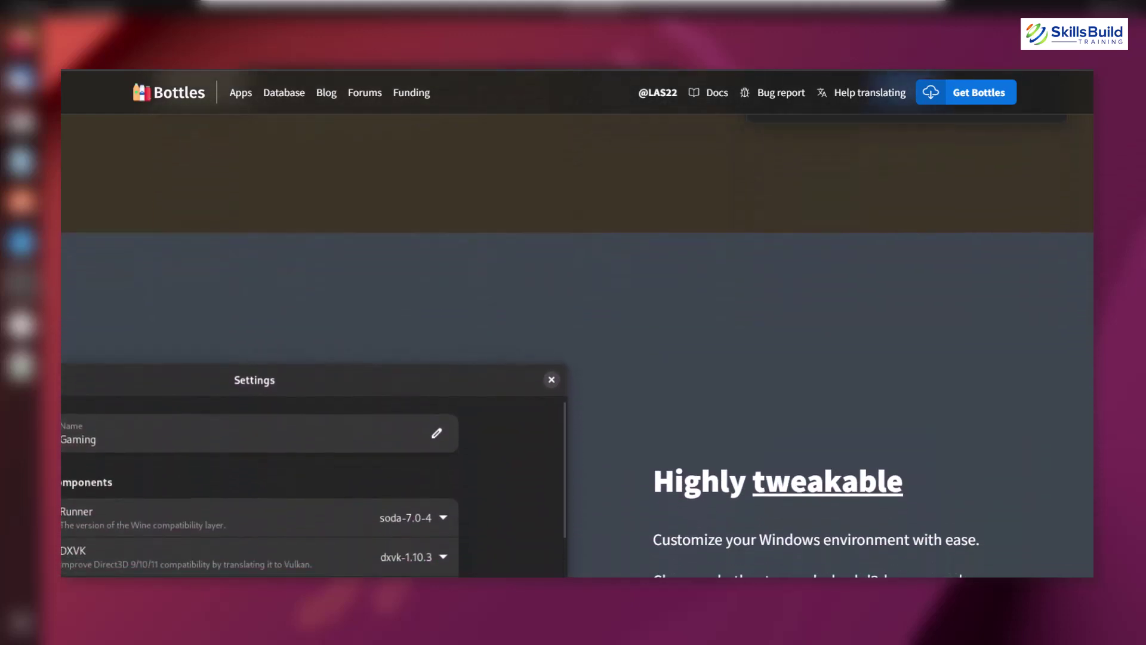
scroll(577, 329, down, 2)
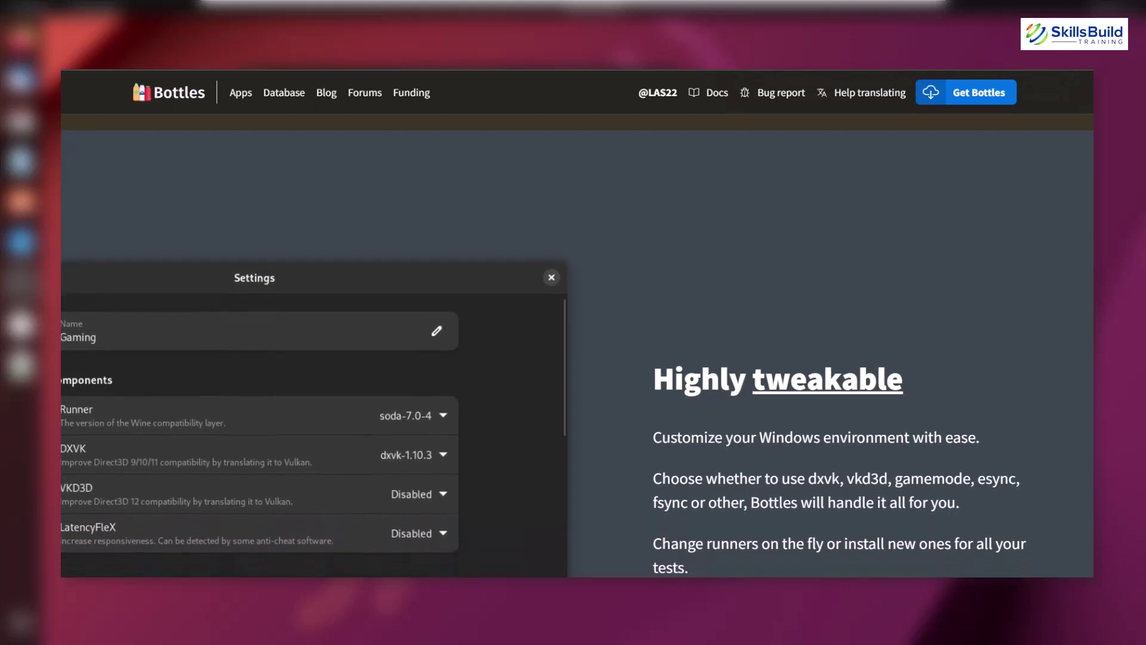
scroll(576, 329, down, 2)
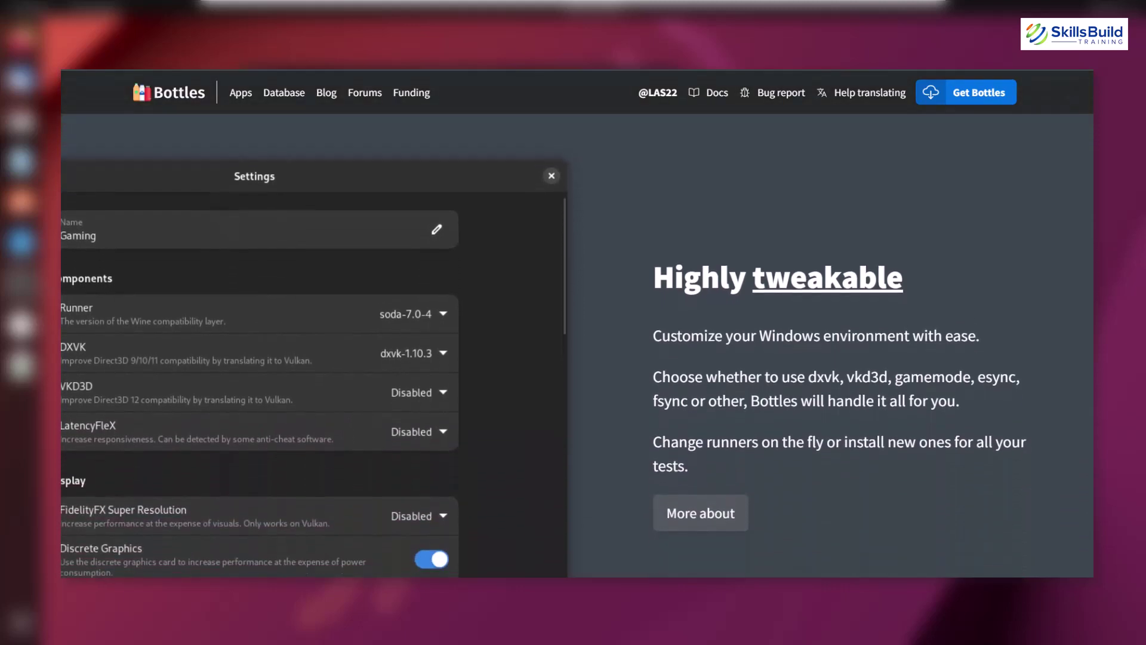
scroll(577, 329, down, 2)
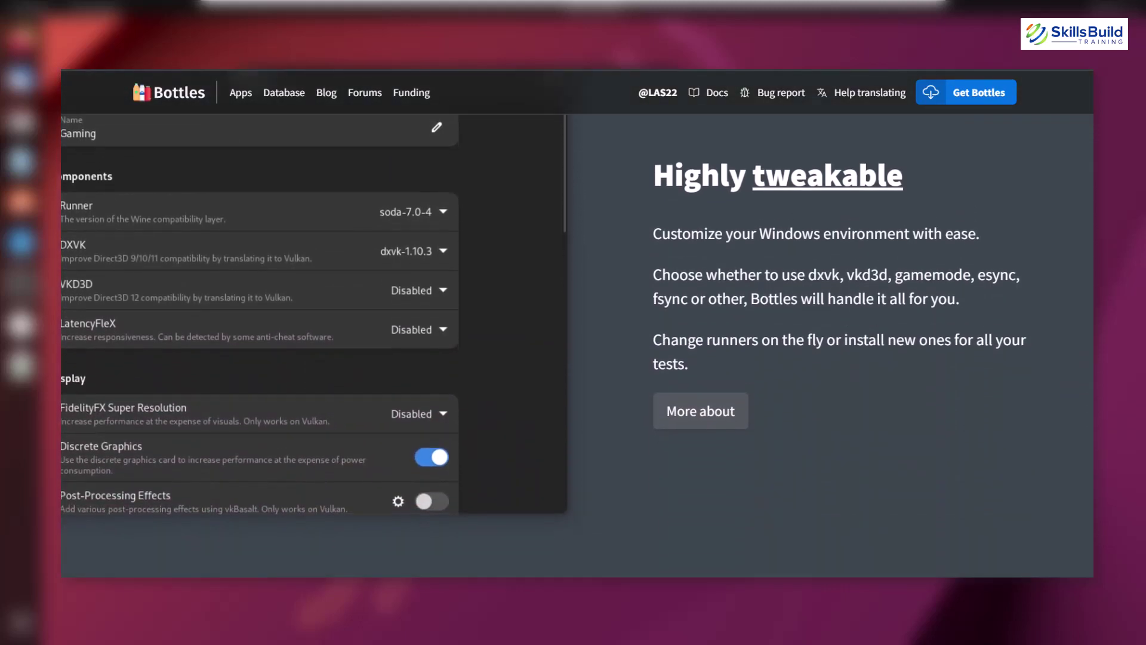
scroll(577, 329, down, 2)
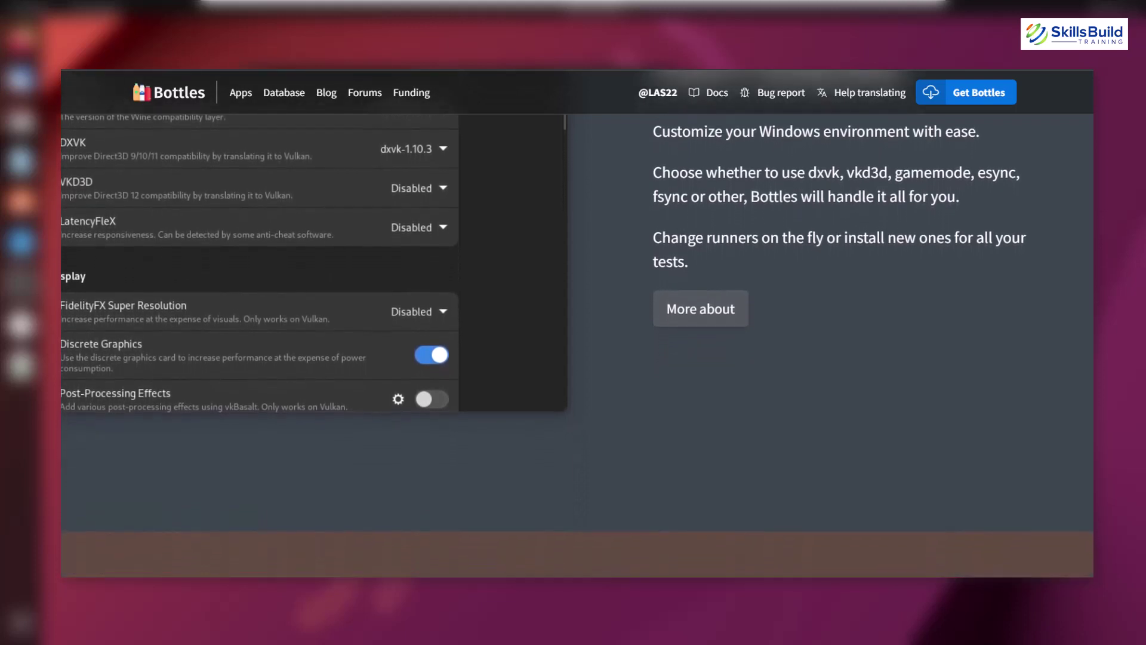
scroll(576, 329, down, 2)
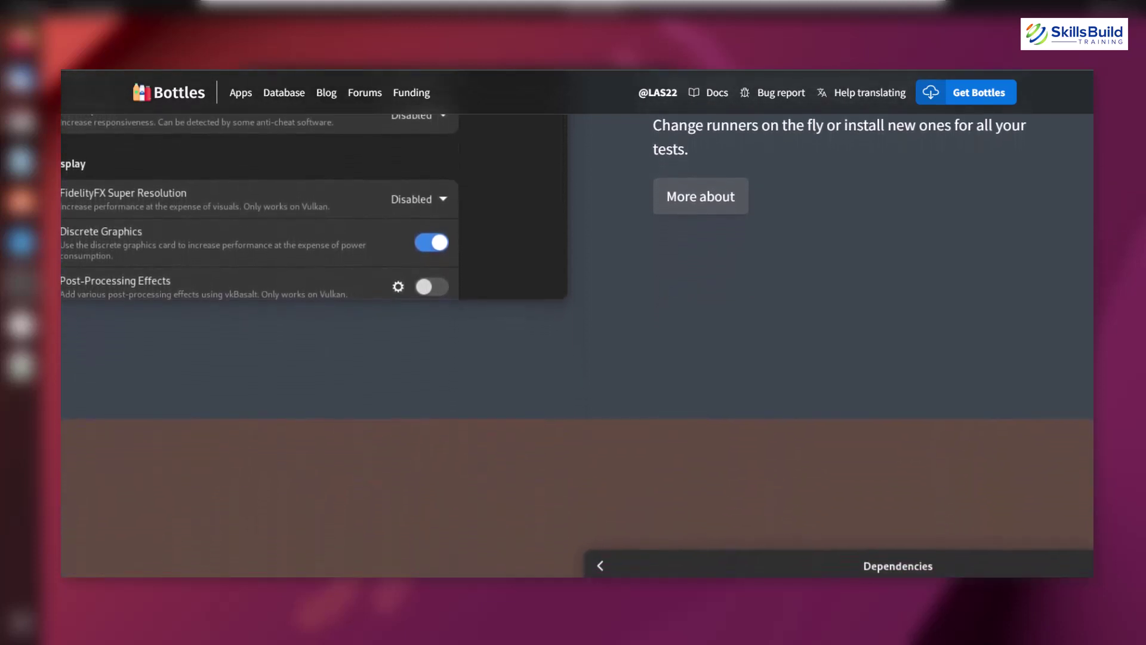
scroll(577, 328, down, 4)
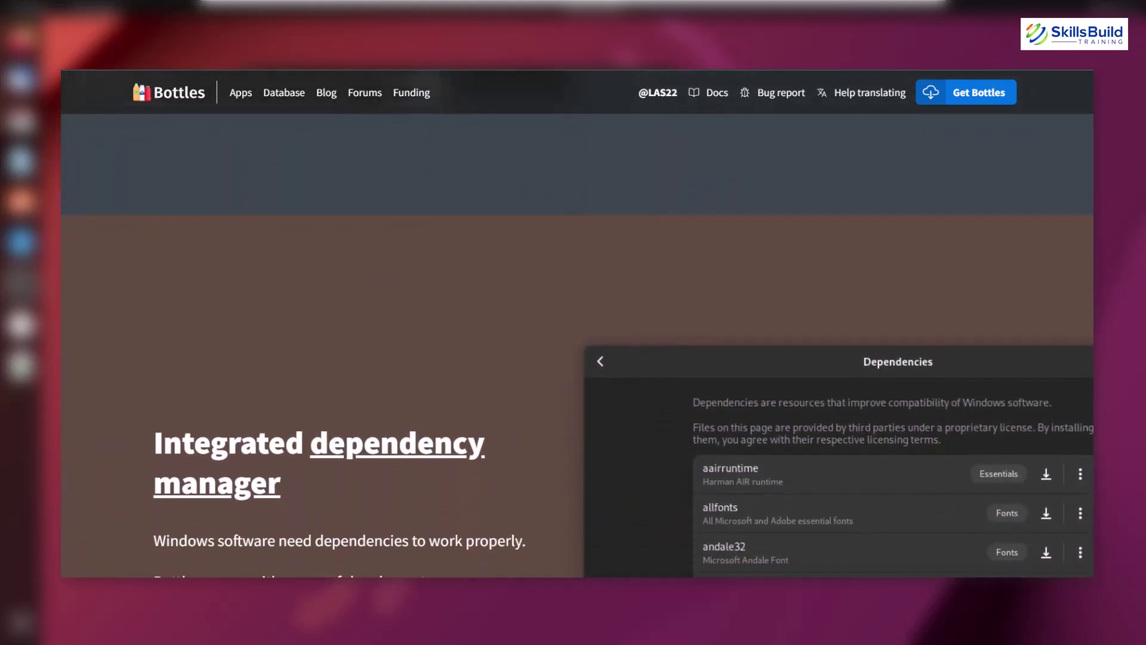
scroll(577, 328, down, 4)
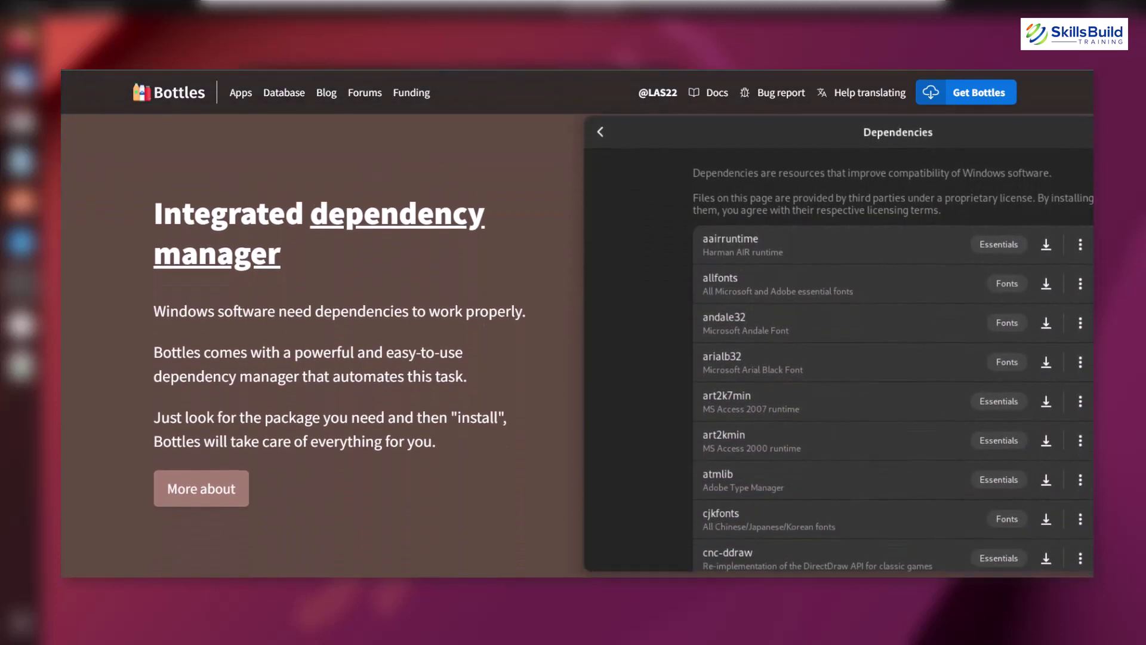
scroll(577, 329, down, 5)
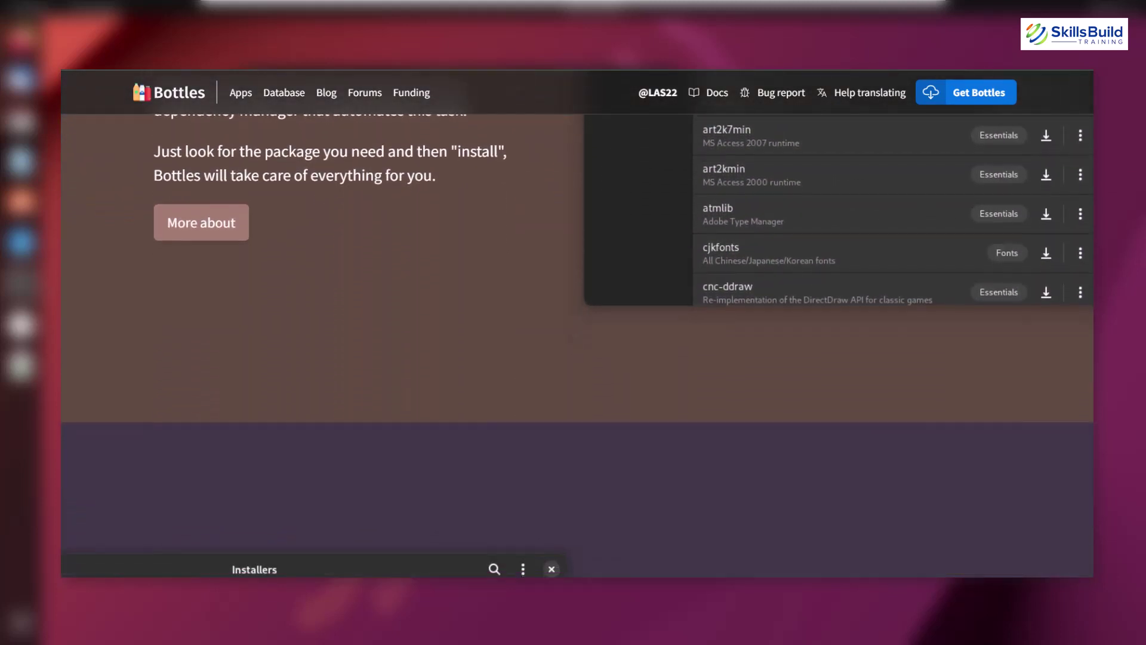
scroll(577, 329, down, 6)
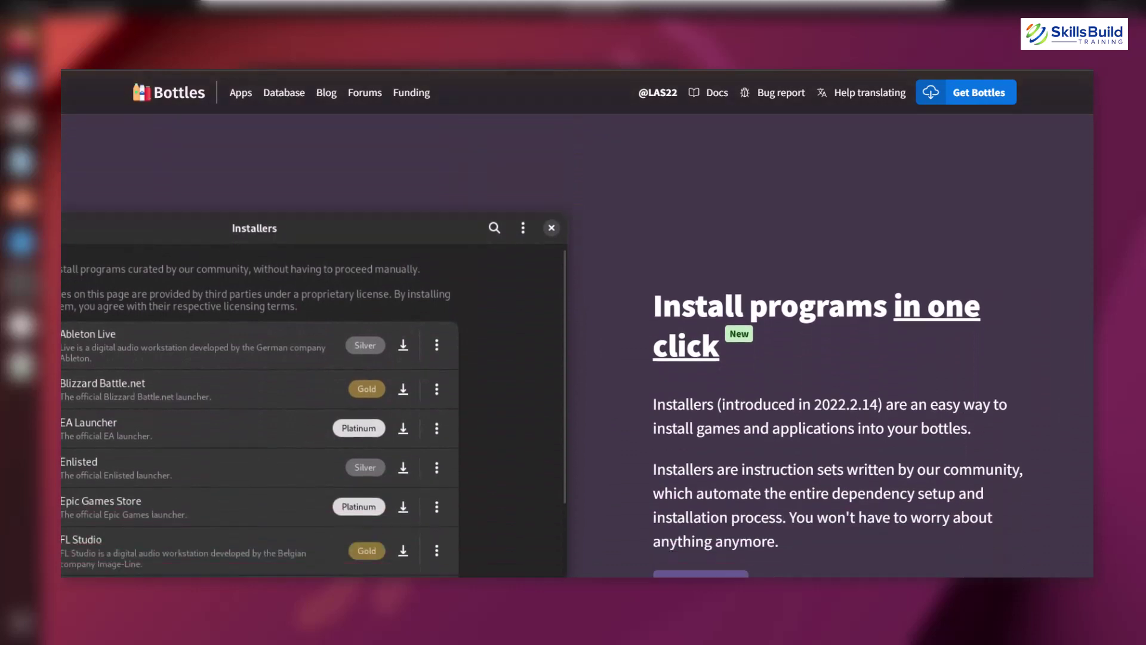
scroll(576, 329, down, 6)
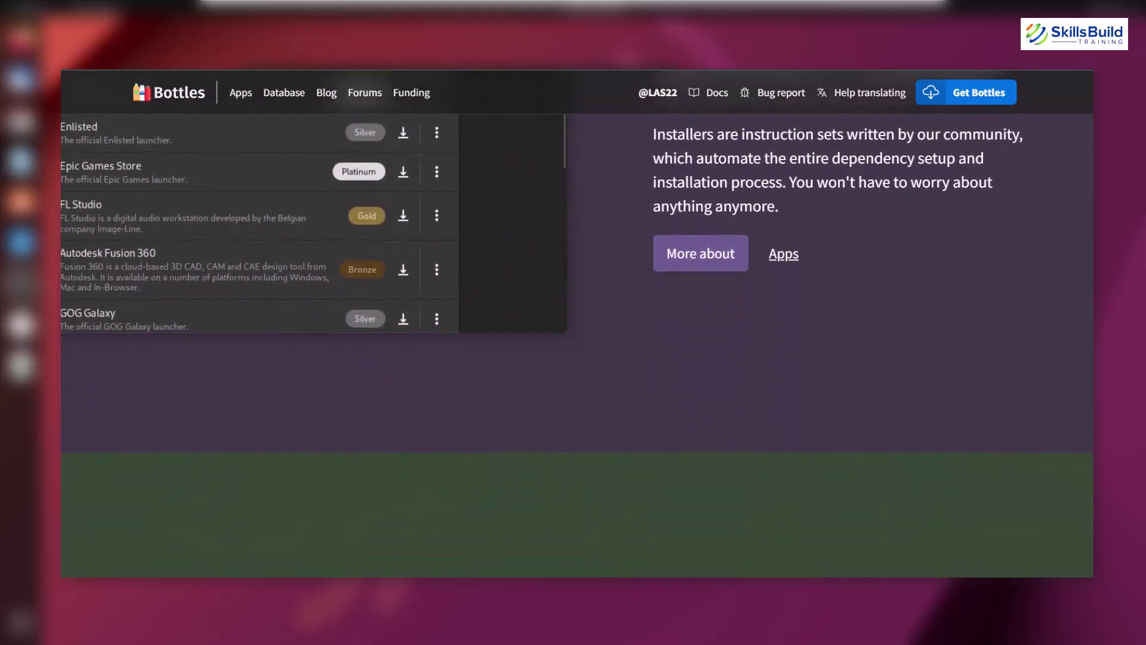
scroll(577, 329, down, 6)
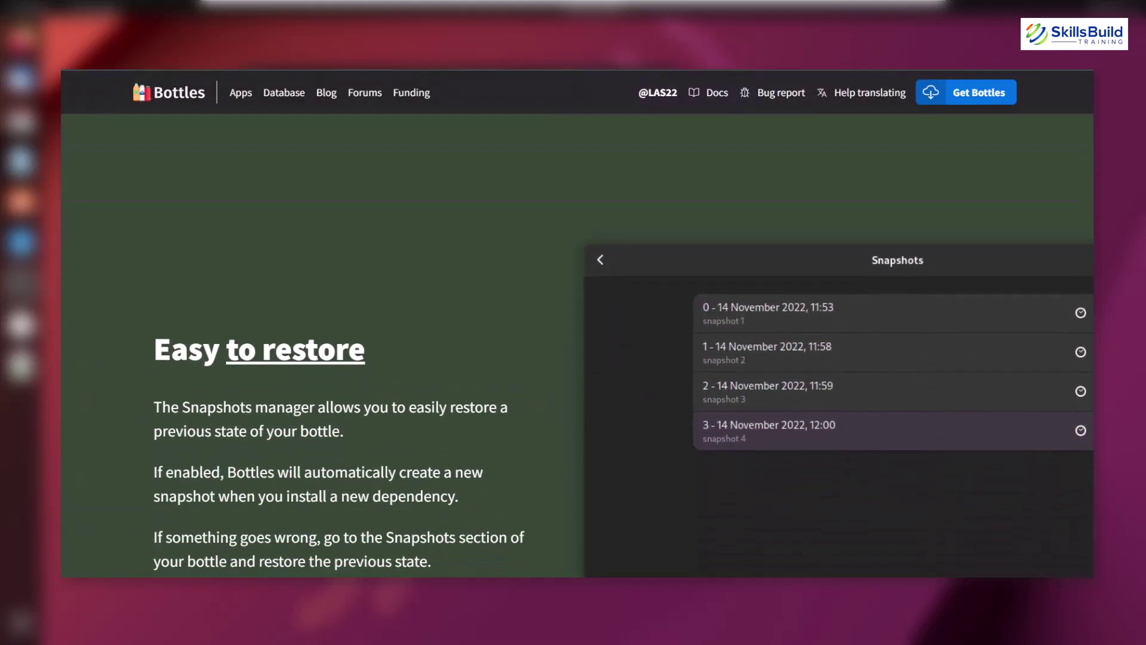
scroll(577, 329, down, 6)
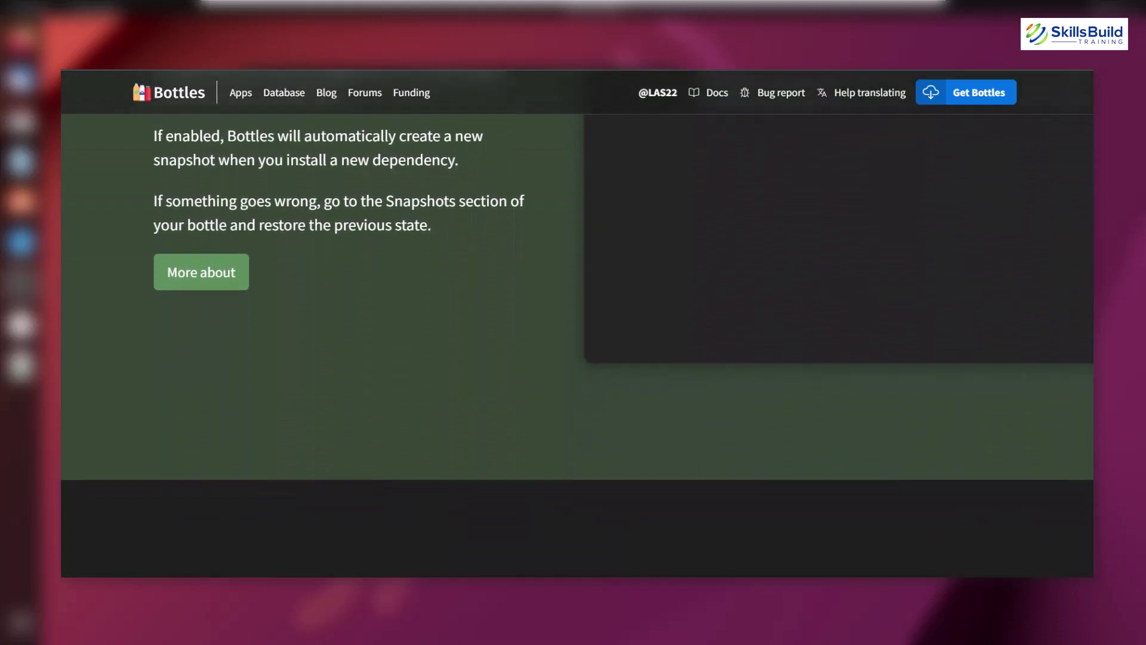
scroll(577, 329, down, 6)
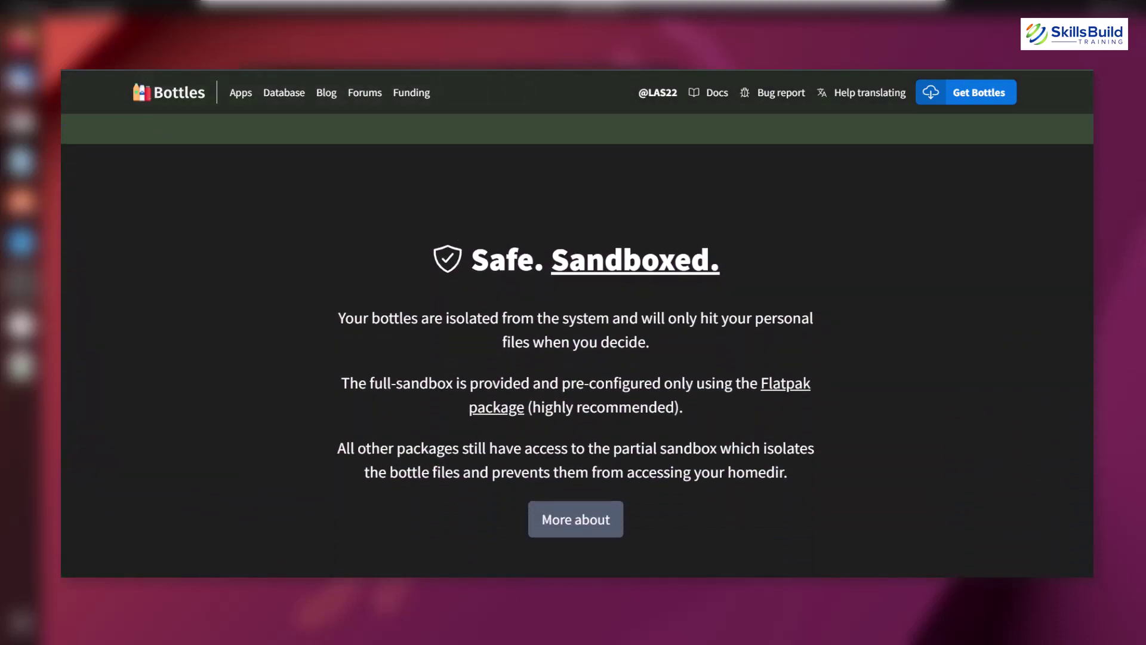
scroll(578, 329, down, 6)
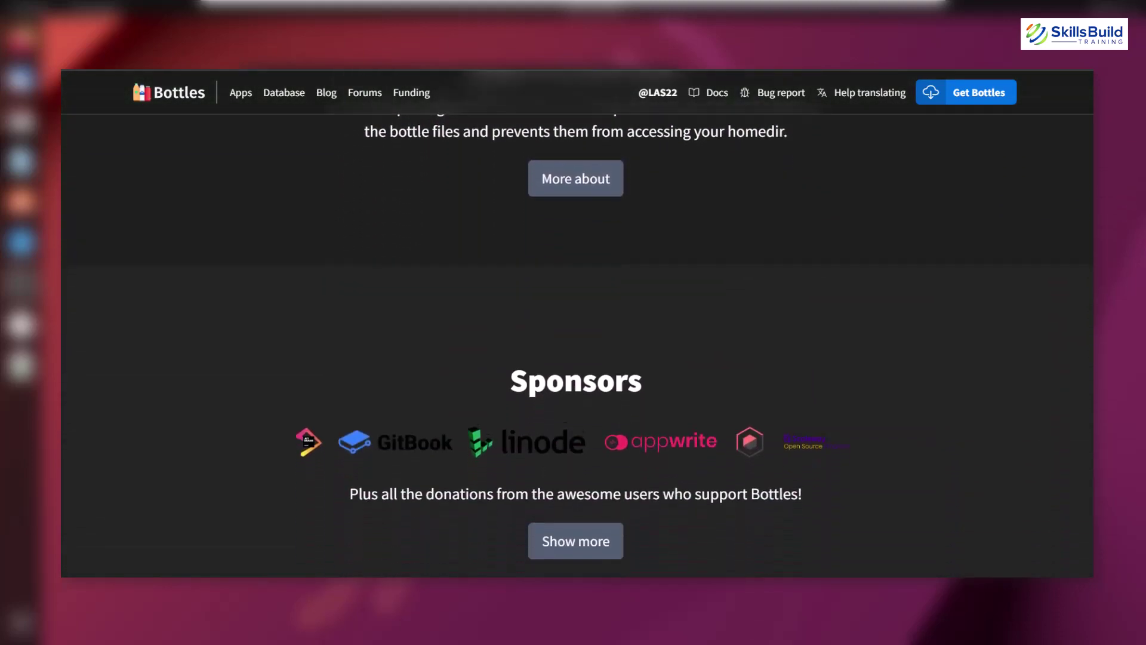
scroll(577, 328, down, 6)
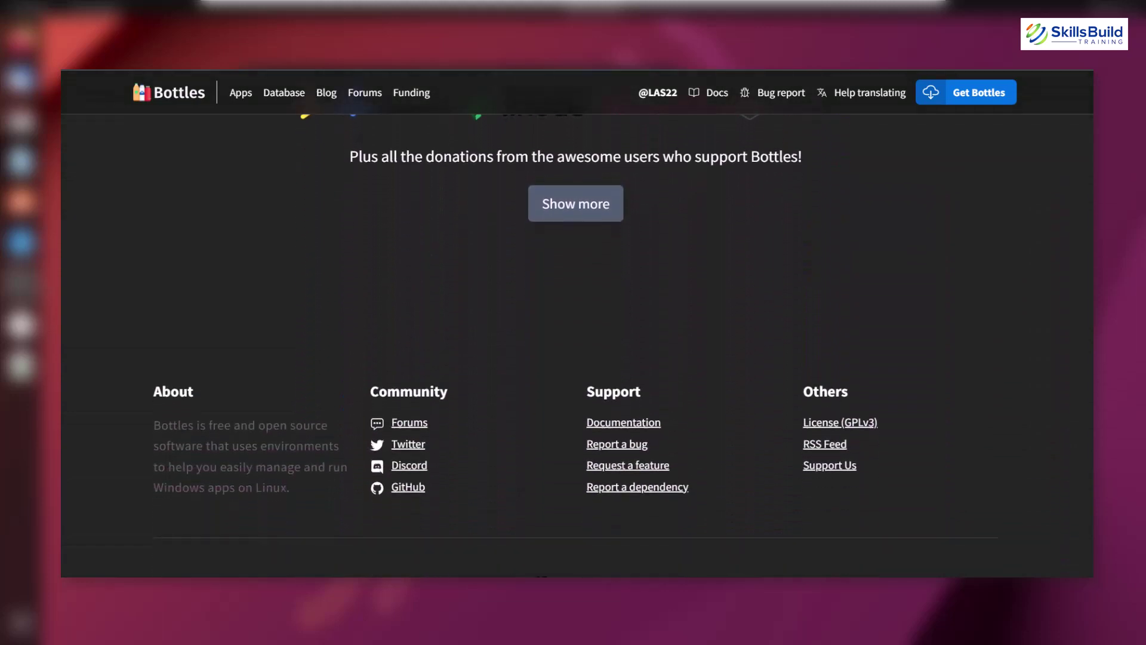
scroll(577, 329, down, 1)
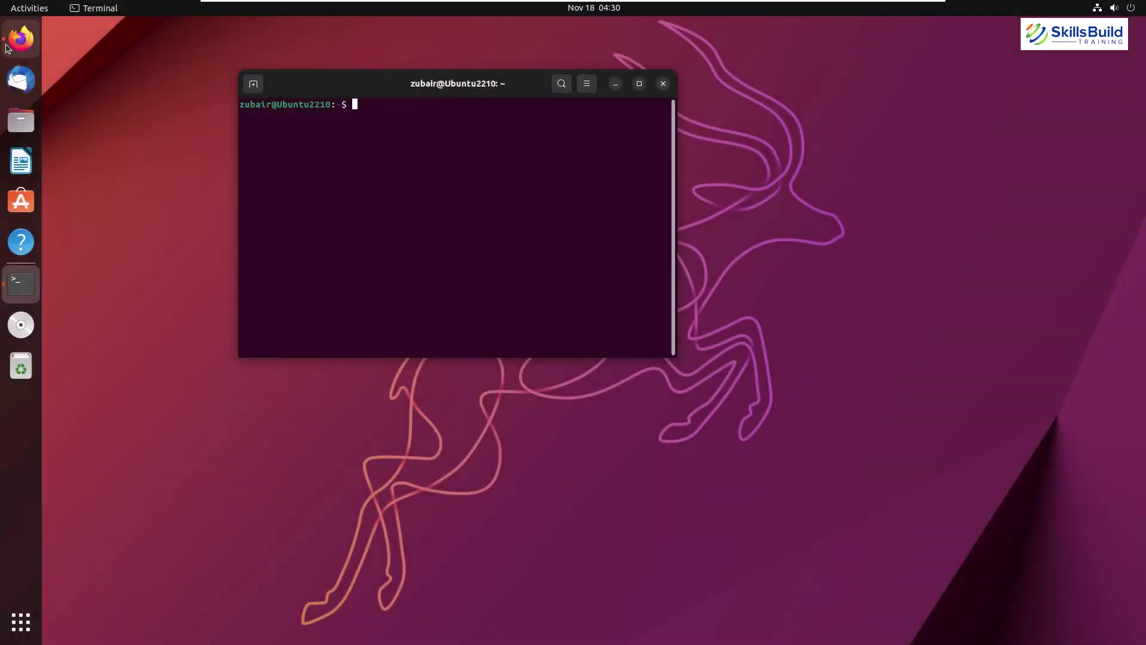
Bring up the Get Bottles download page on usebottles.com, then minimize Firefox.
click(17, 41)
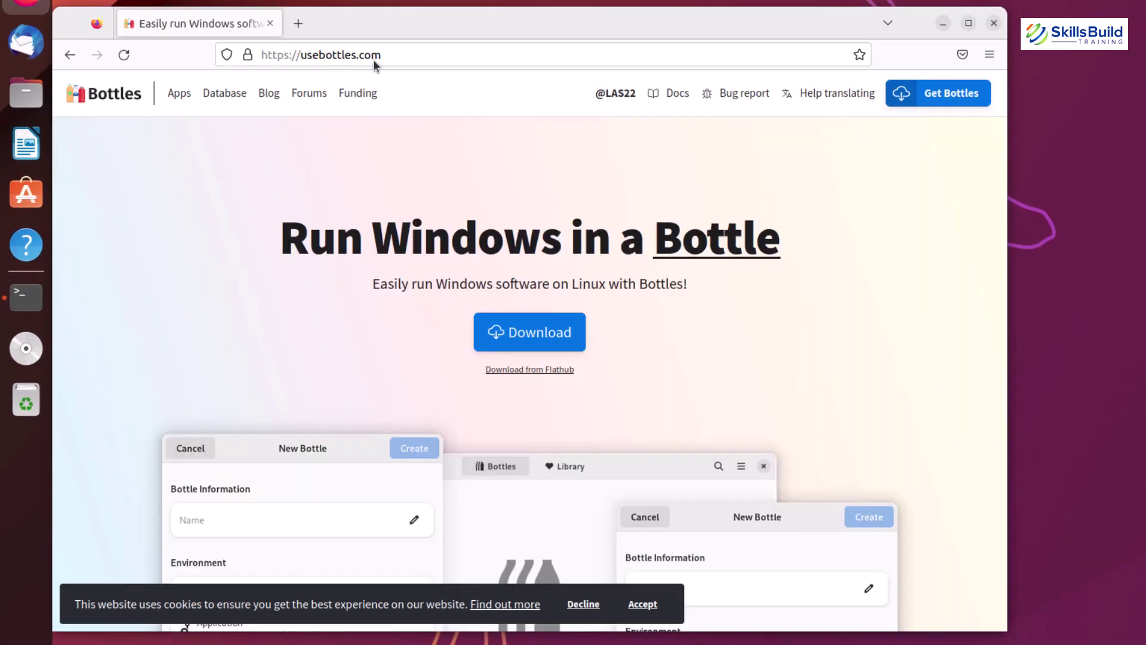
click(526, 338)
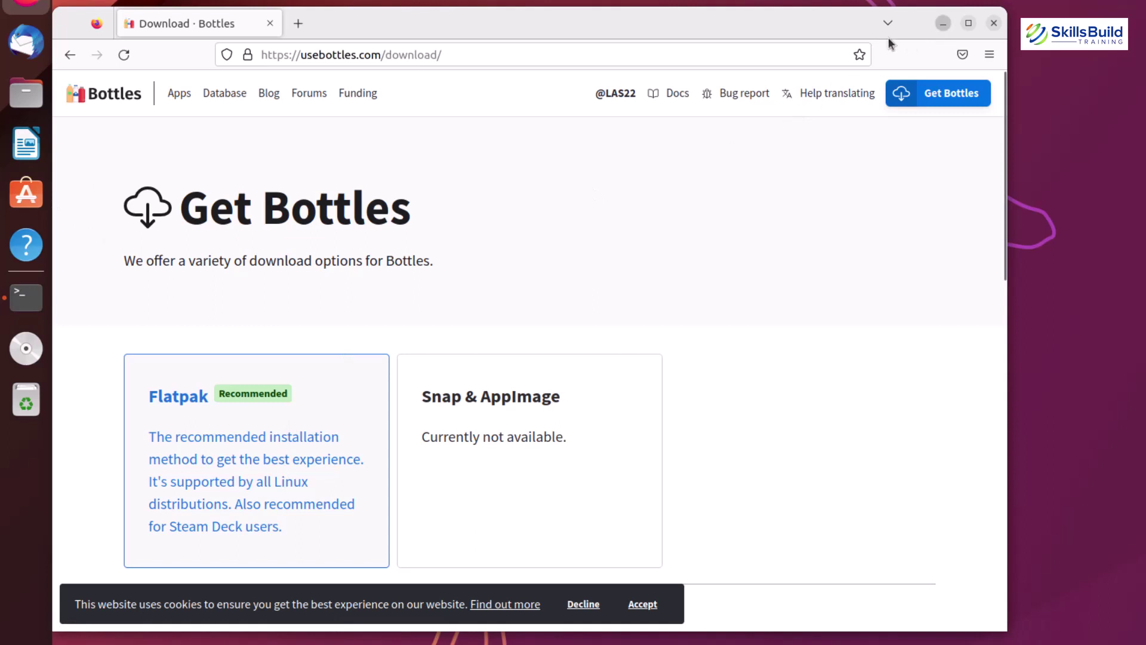
click(942, 25)
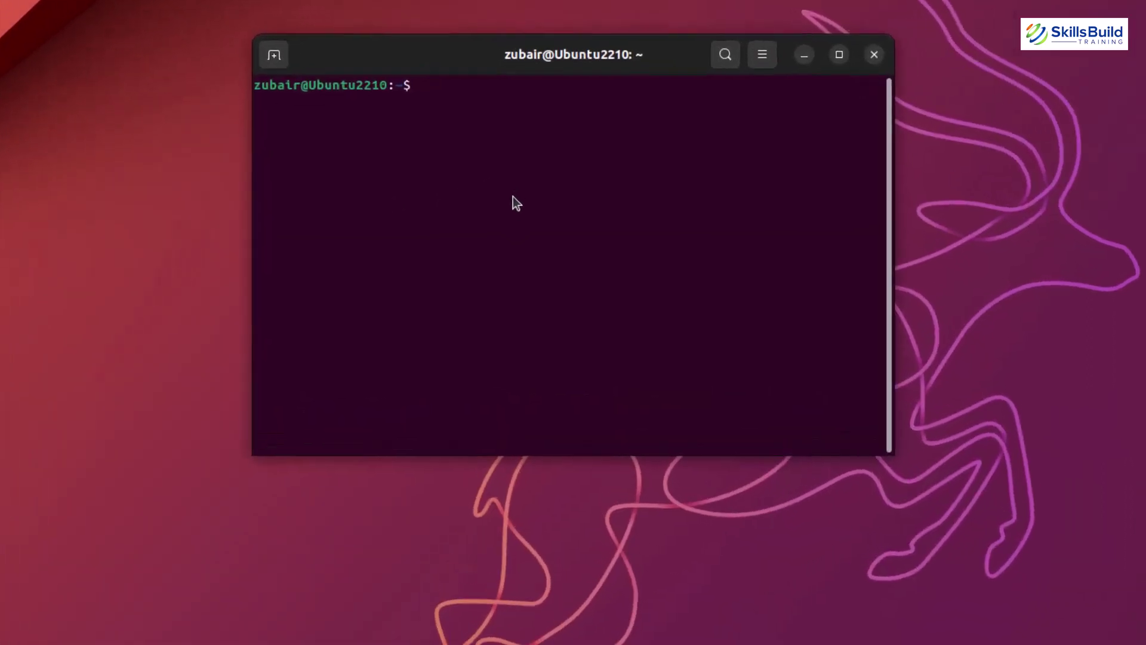
Run sudo apt update and sudo apt install flatpak, then clear the terminal.
text(sudo apt update)
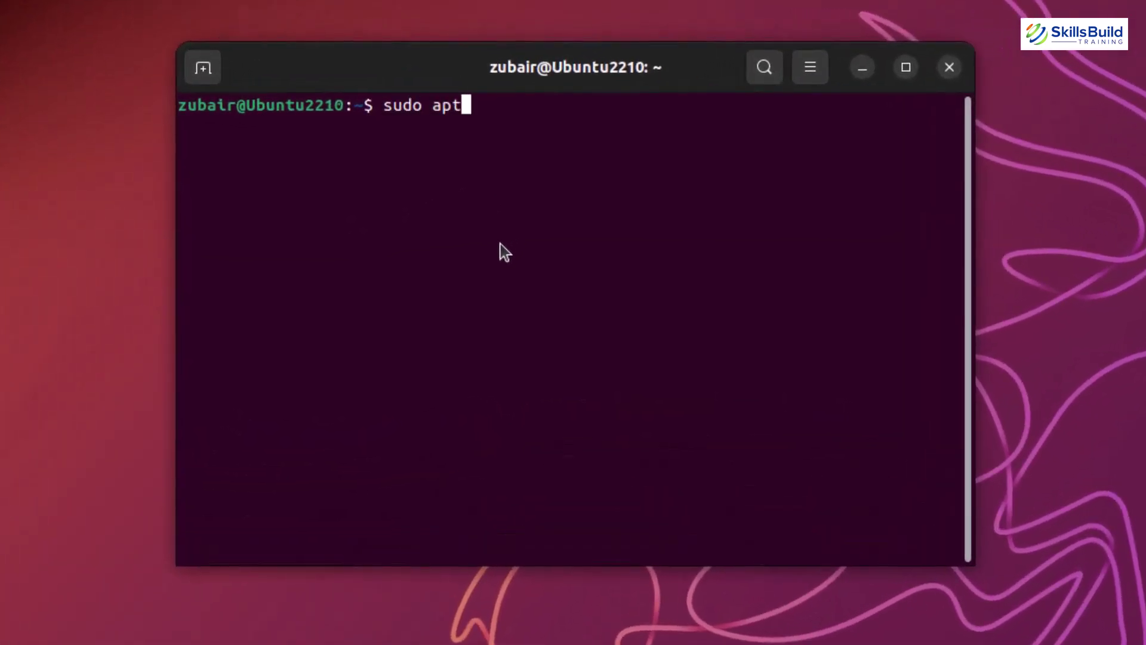
key(Return)
key(Return)
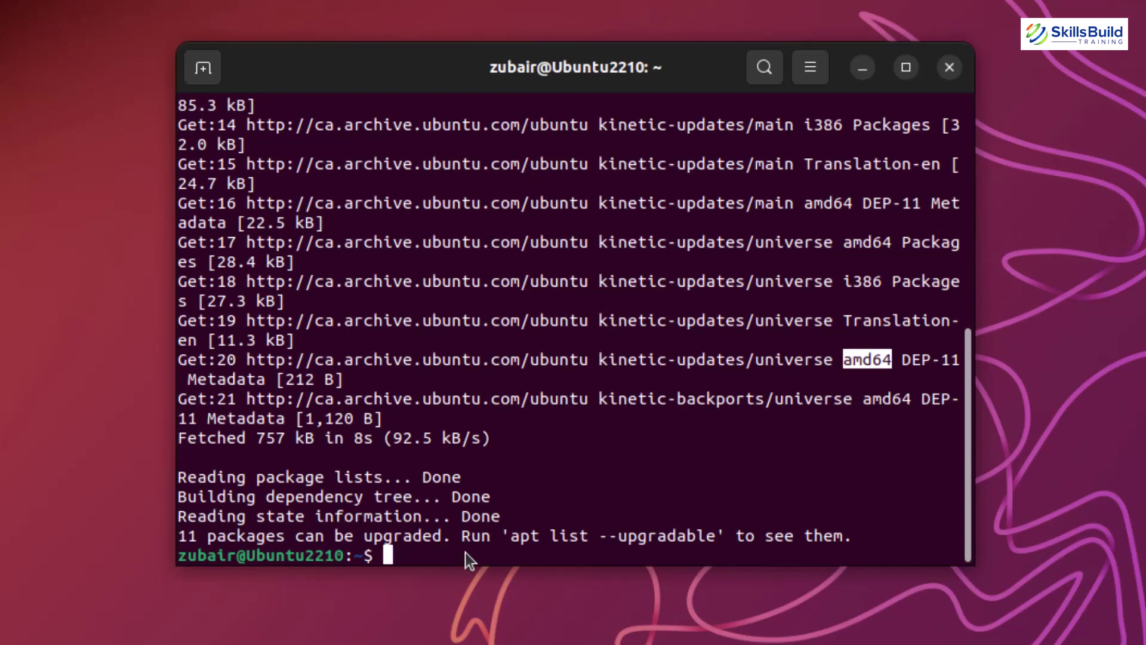
text(sudo apt instal)
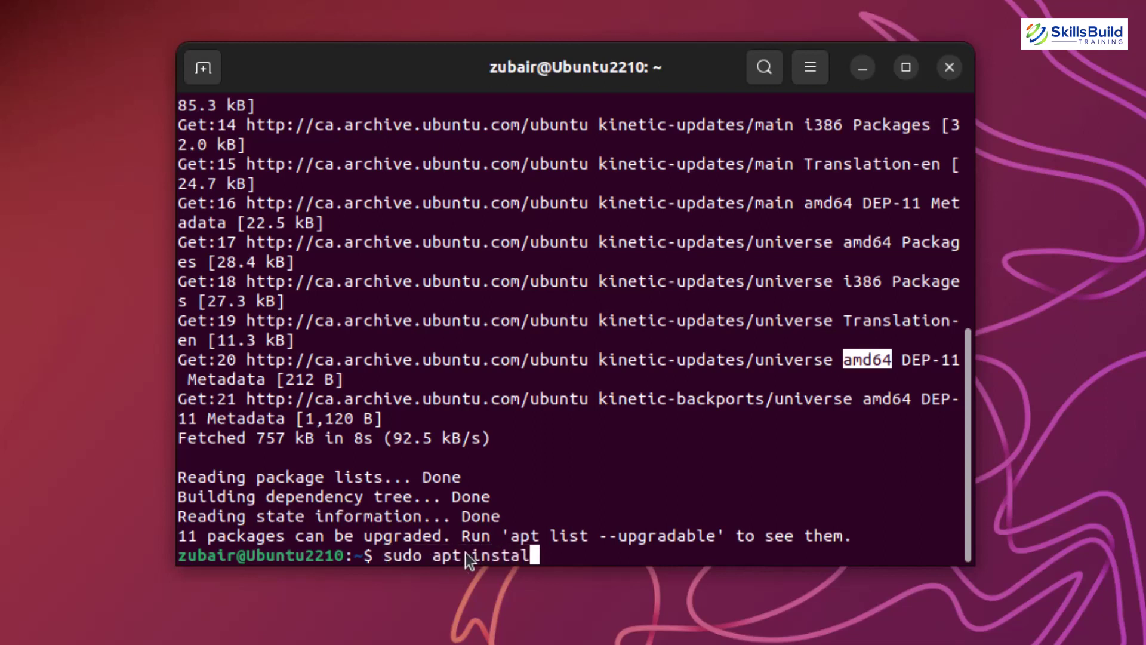
text(l flatpak)
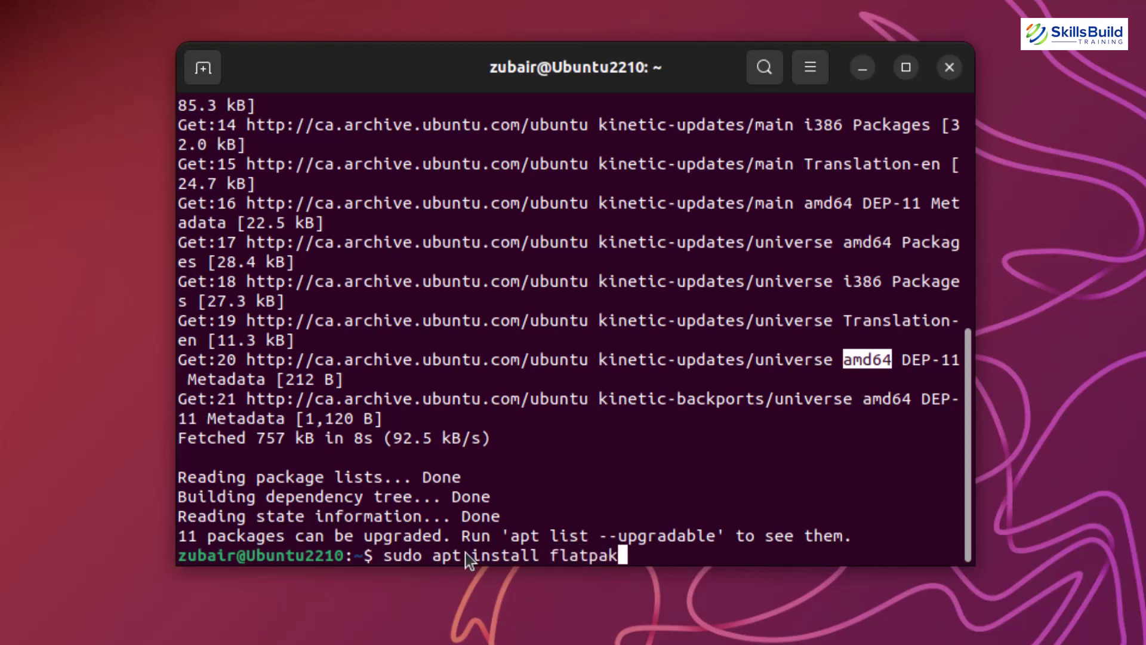
key(Return)
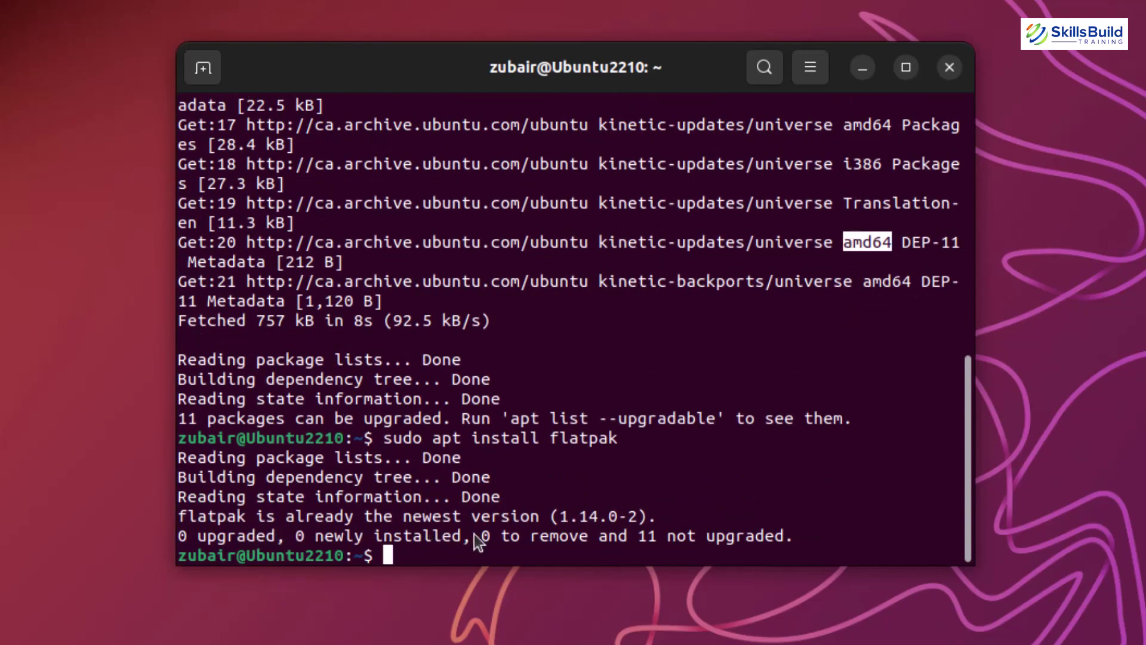
text(clear)
key(Return)
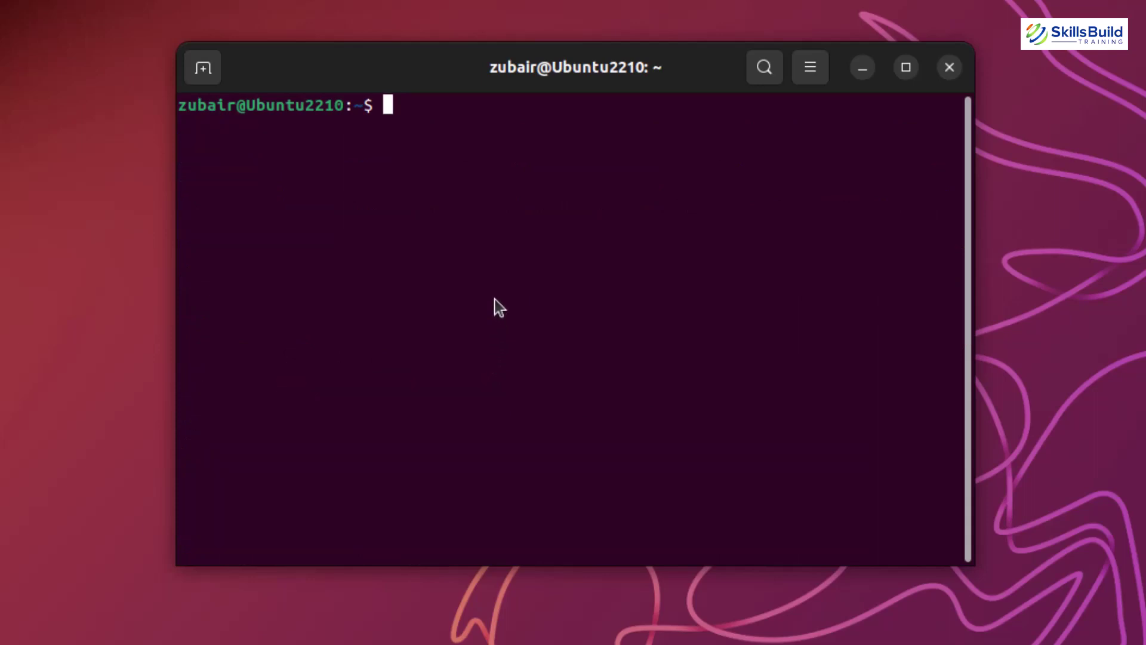
Paste and run the flatpak remote-add command to add the Flathub remote.
right_click(433, 192)
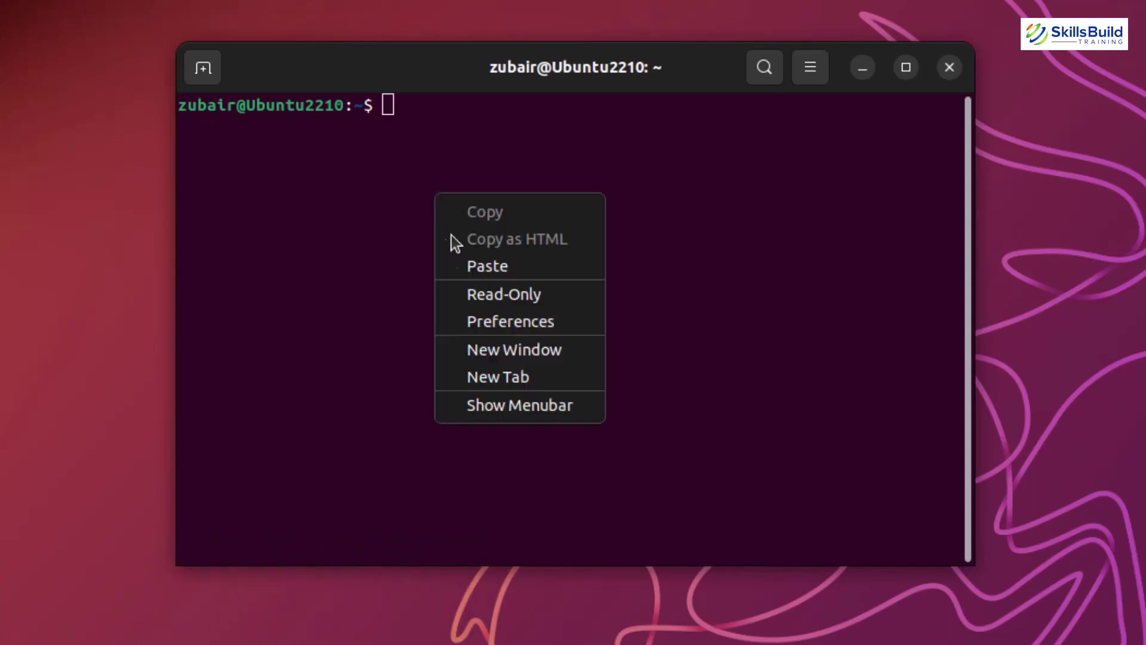
click(462, 266)
key(Return)
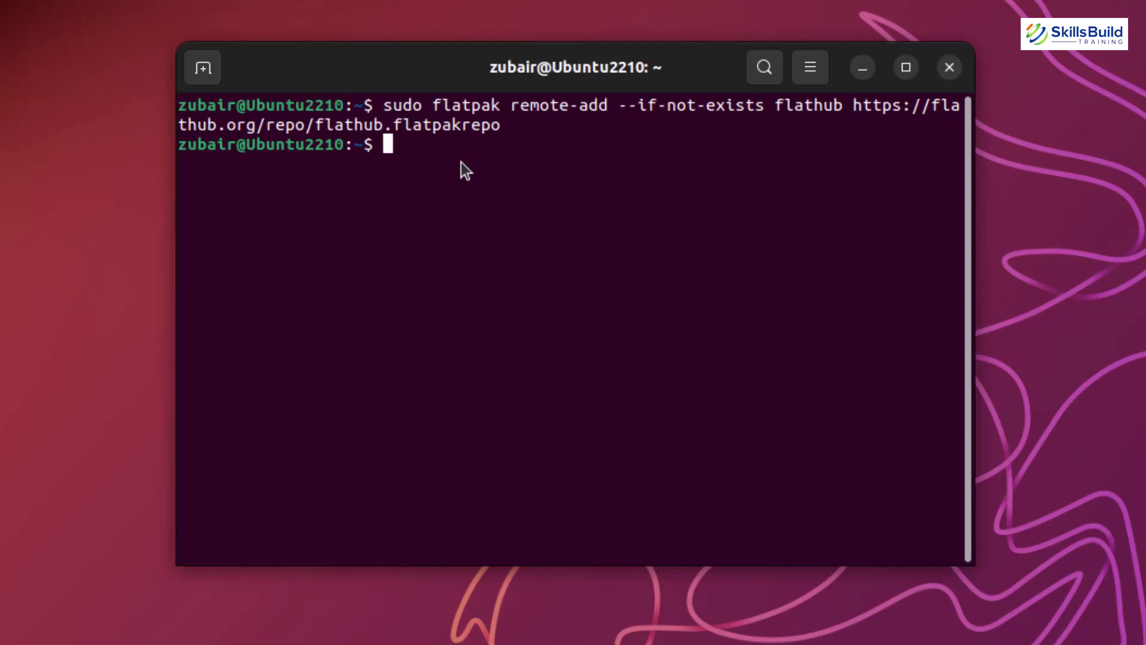
Clear the terminal screen and enter the reboot command.
text(clear)
key(Return)
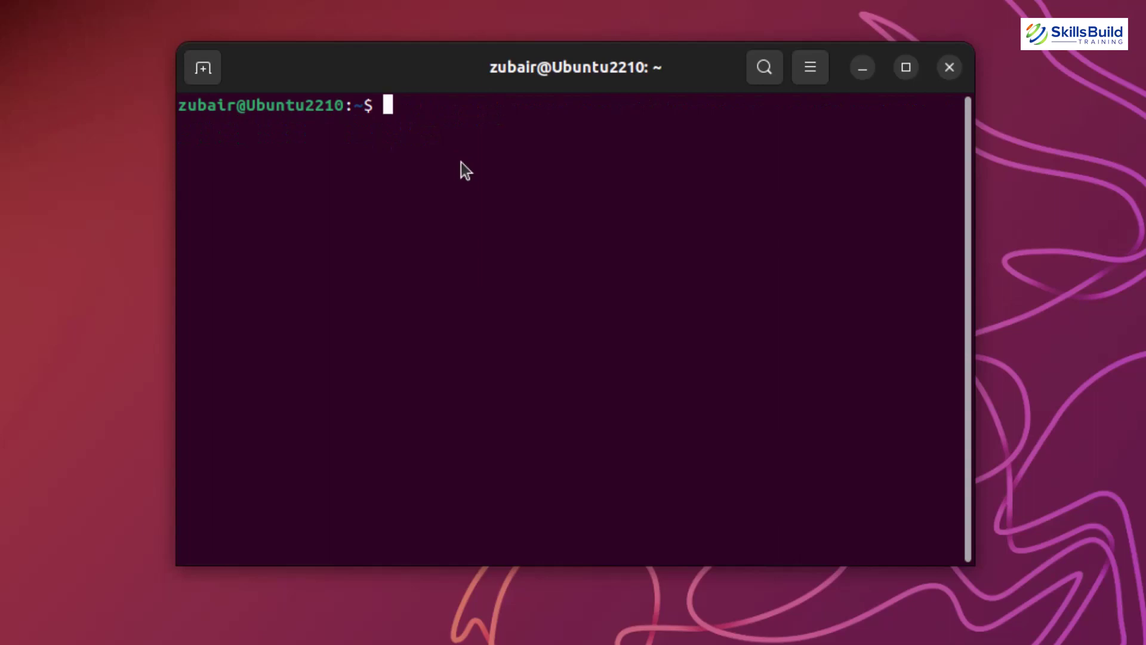
text(reboot)
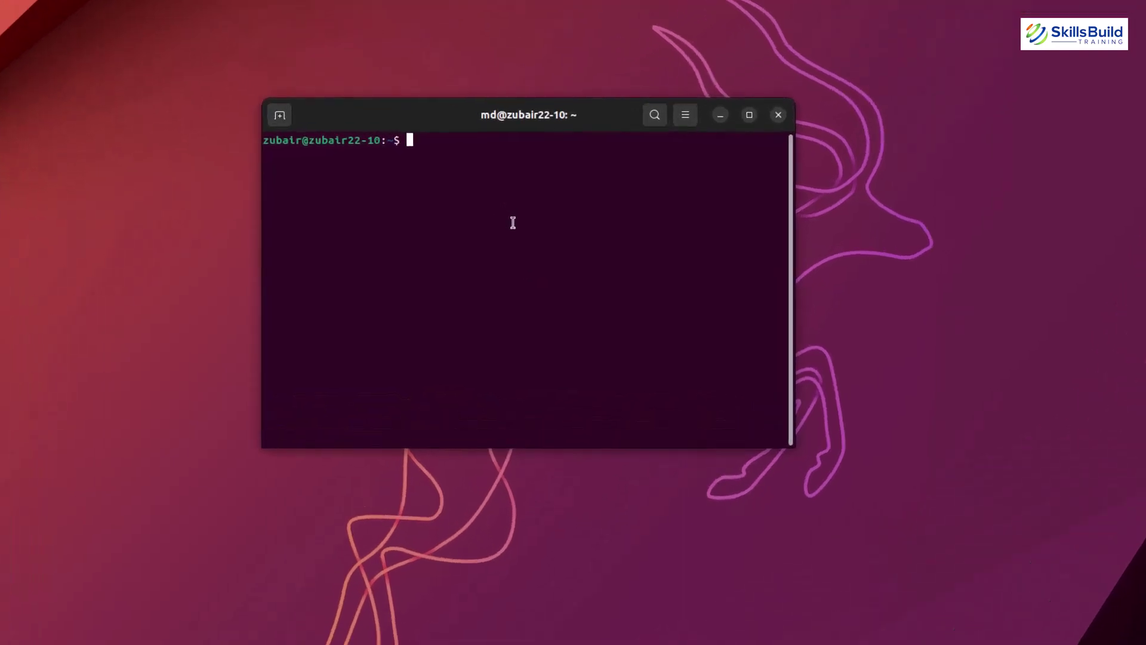
Install com.usebottles.bottles via flatpak, confirming with Y, then search the desktop for 'bott'.
right_click(551, 242)
click(585, 316)
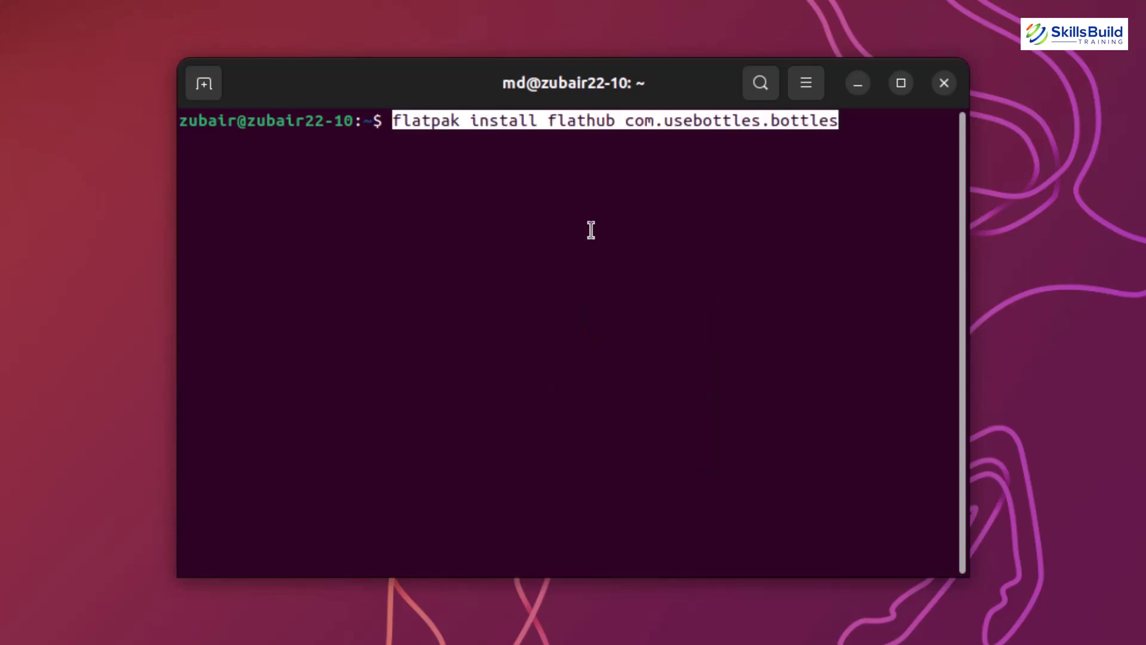
key(Return)
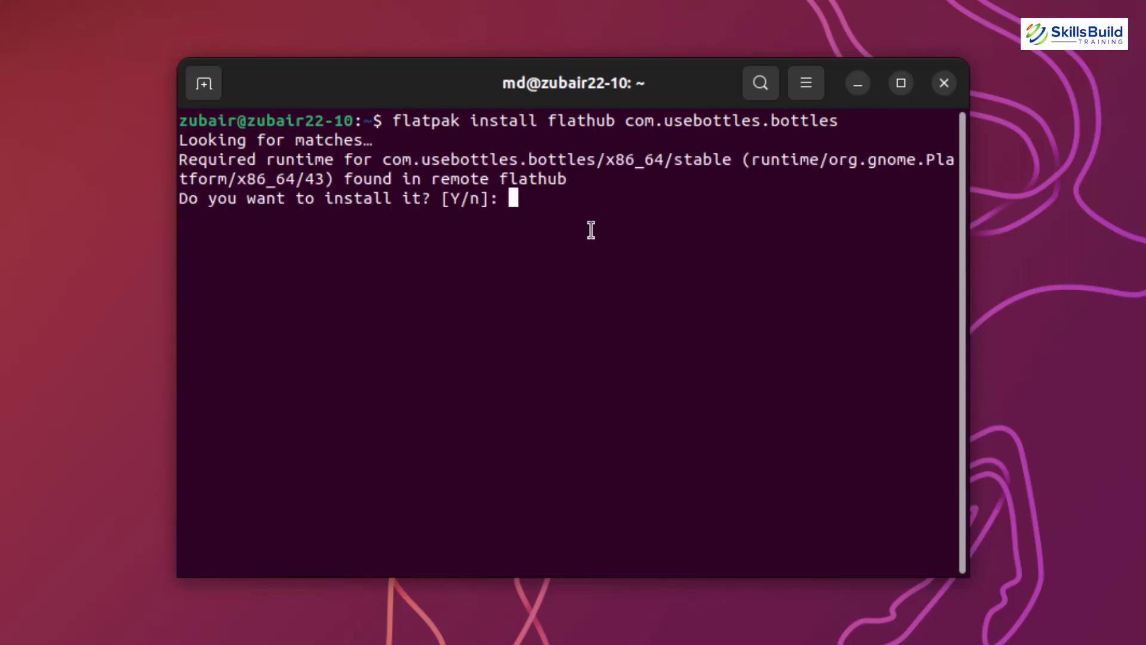
text(Y)
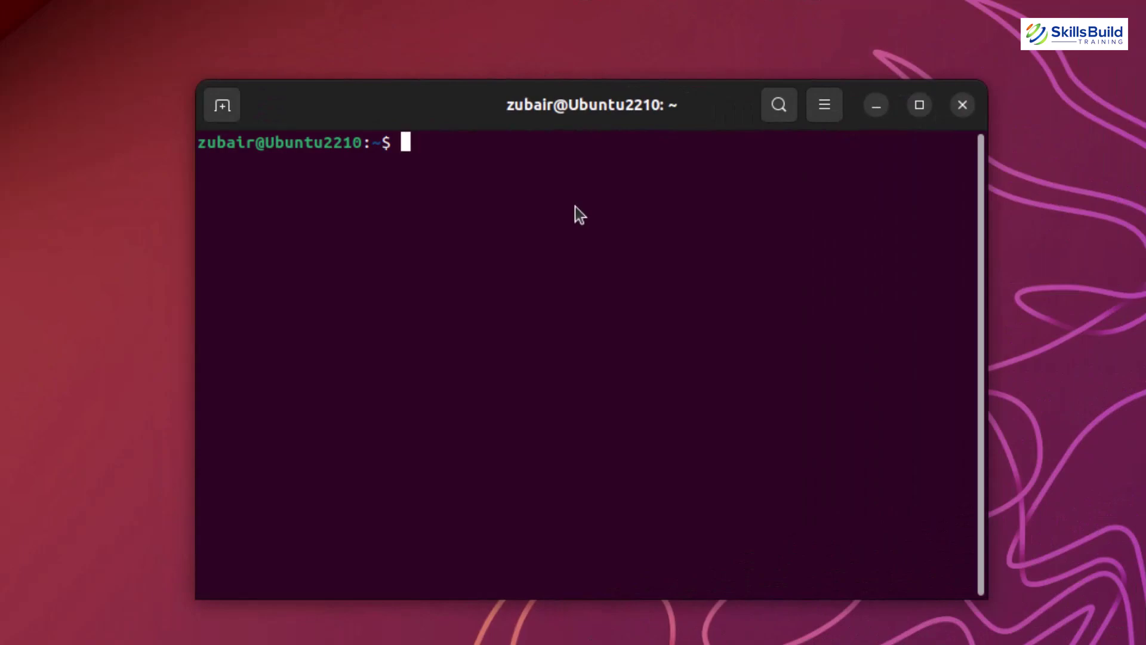
key(super)
text(bott)
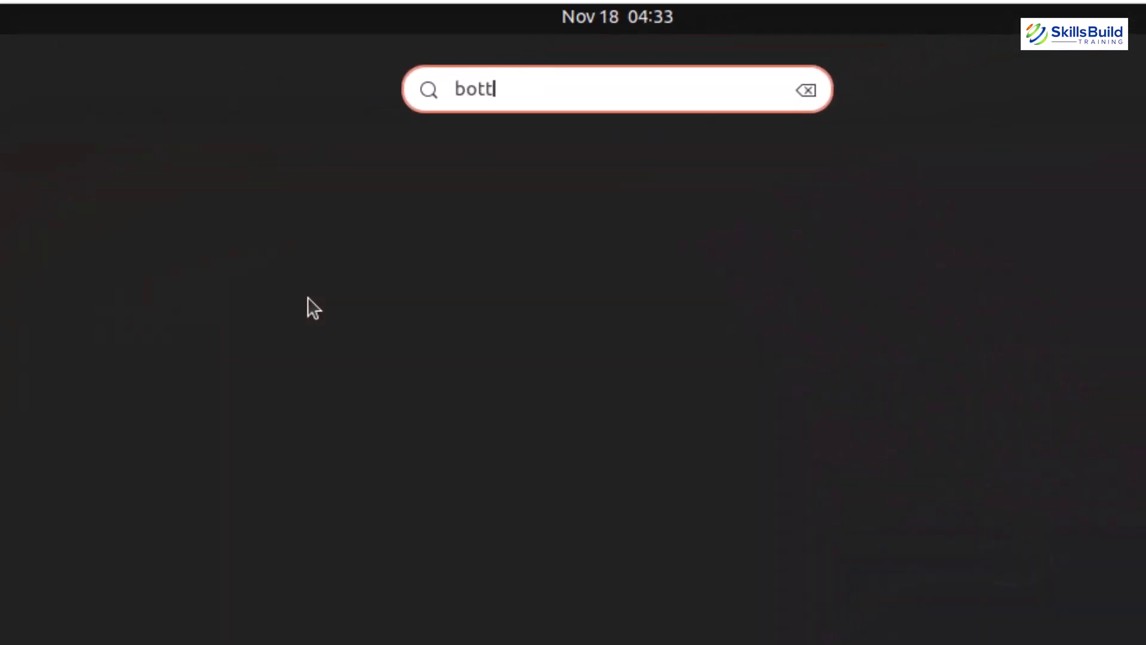
Launch Bottles, listing the Rand, Winrar and custom bottles, and open its main menu.
click(617, 244)
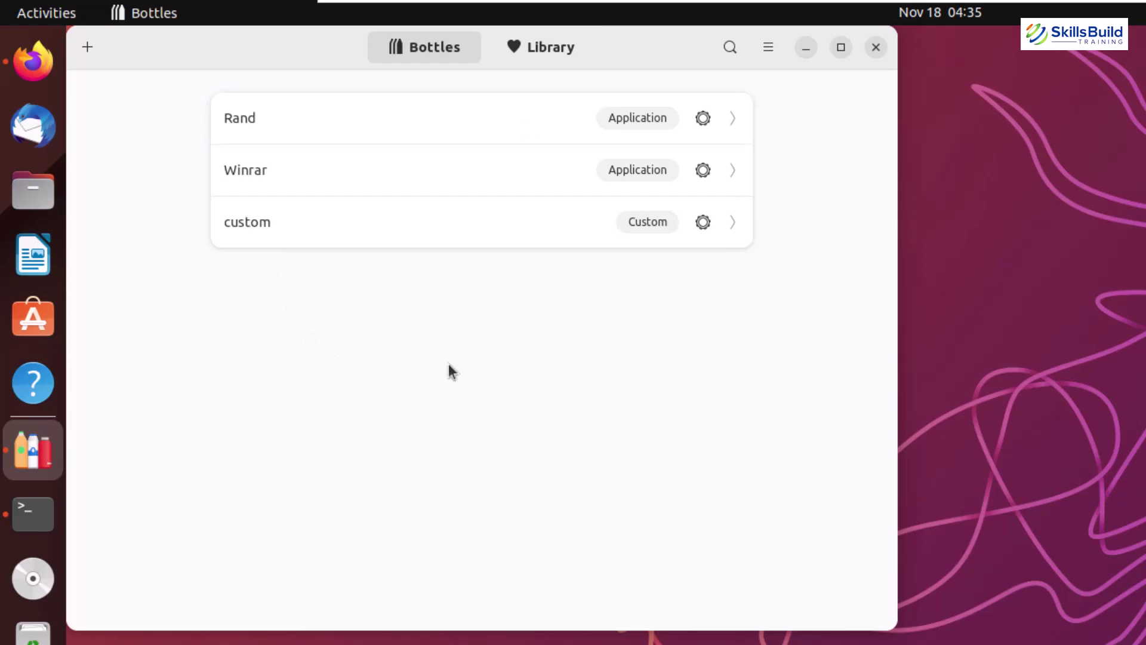
click(768, 51)
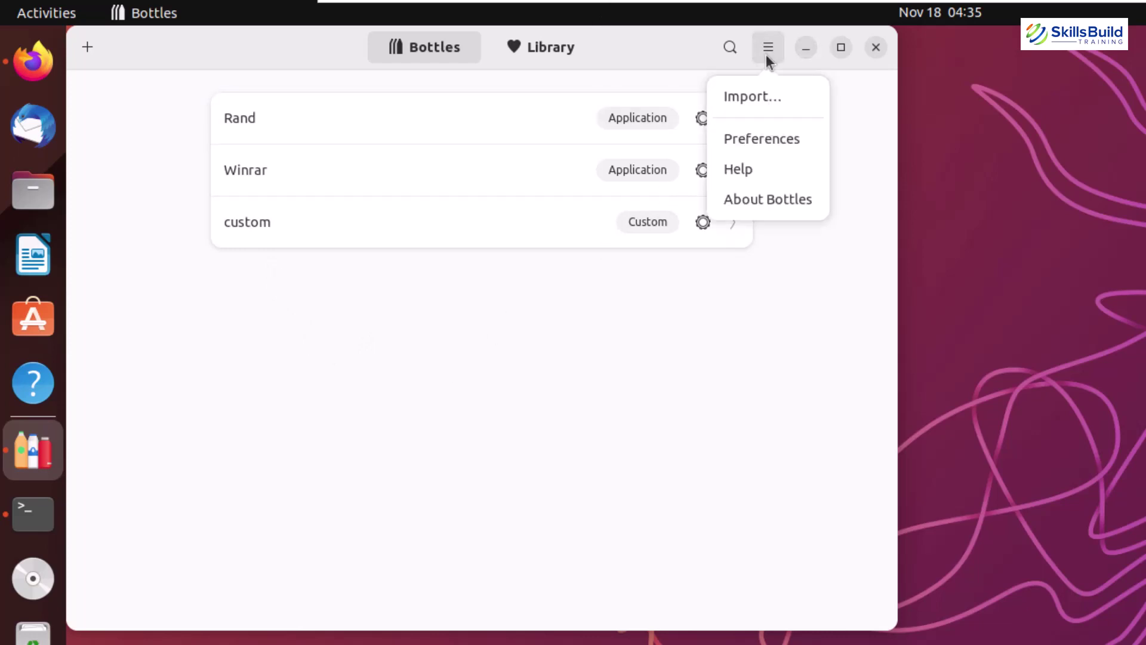
click(754, 143)
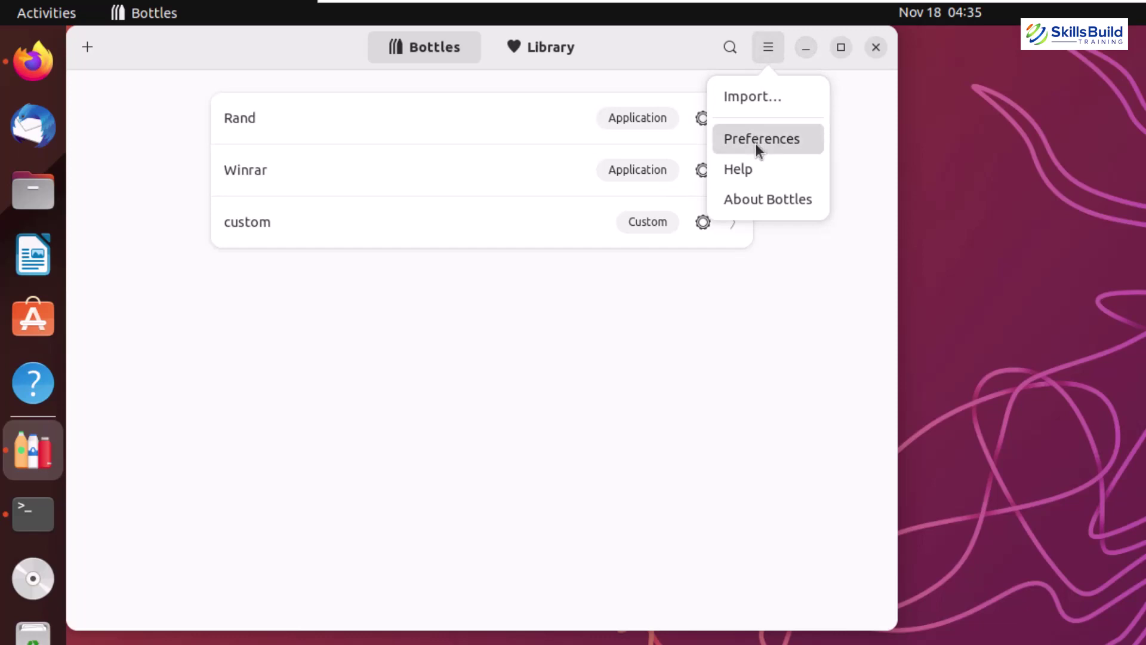
Open Bottles Preferences and scroll its General page down to the Bottles Directory option.
click(760, 139)
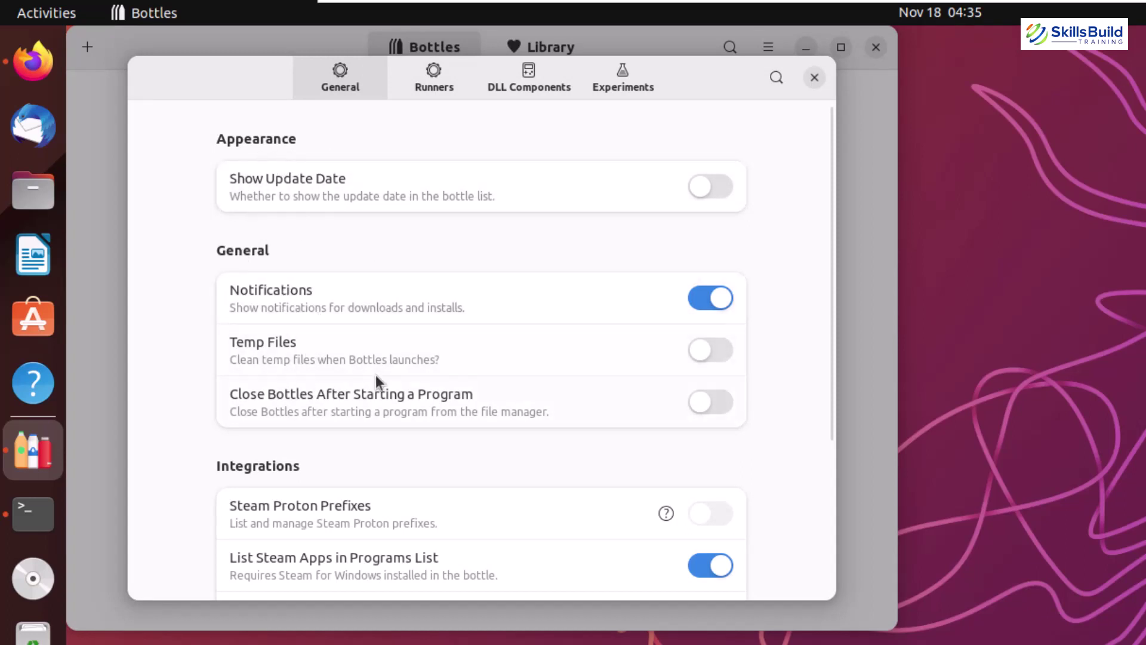
scroll(376, 383, down, 2)
scroll(275, 405, down, 5)
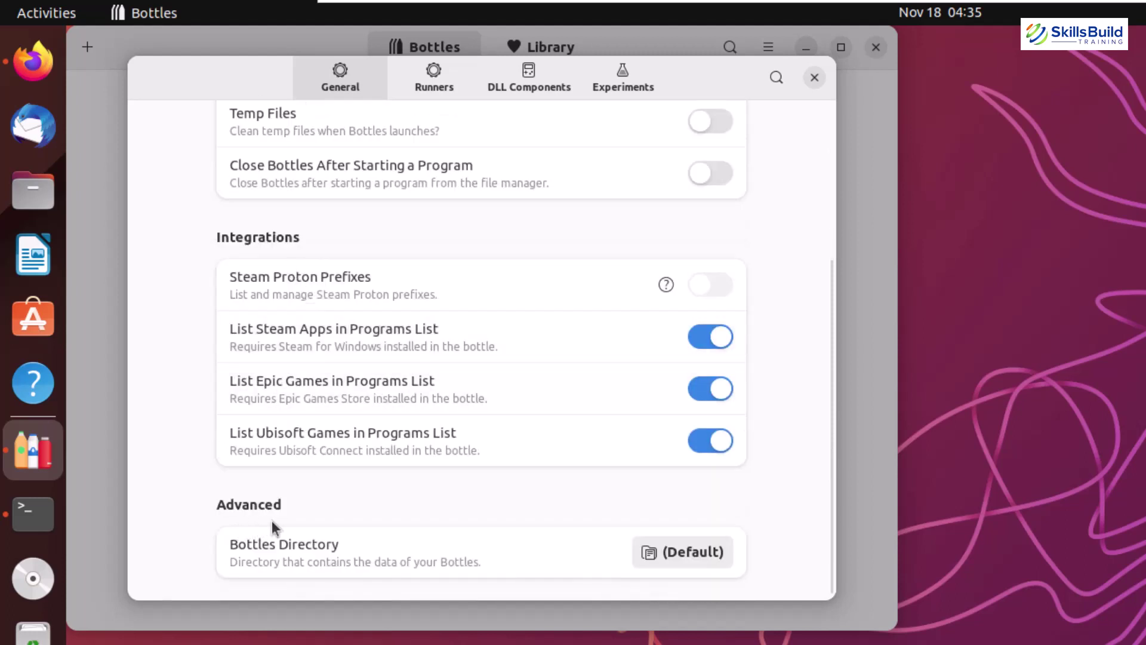
click(664, 548)
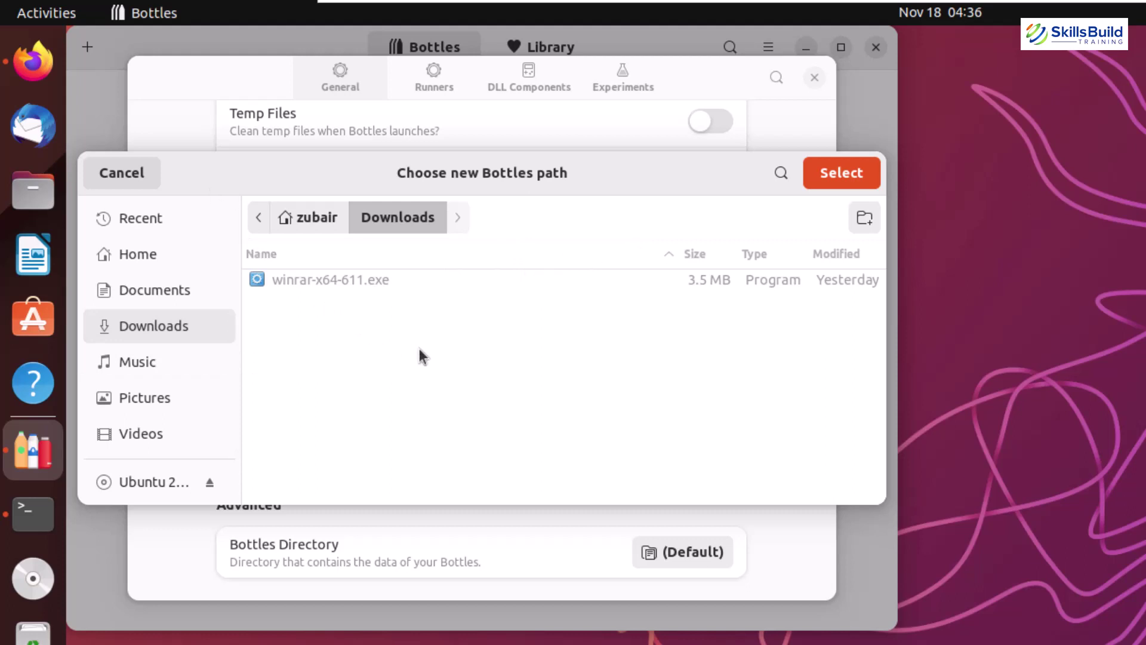
click(115, 164)
Switch Preferences to the Runners page listing Soda, Caffe, GE Wine, Lutris and others.
scroll(413, 388, up, 5)
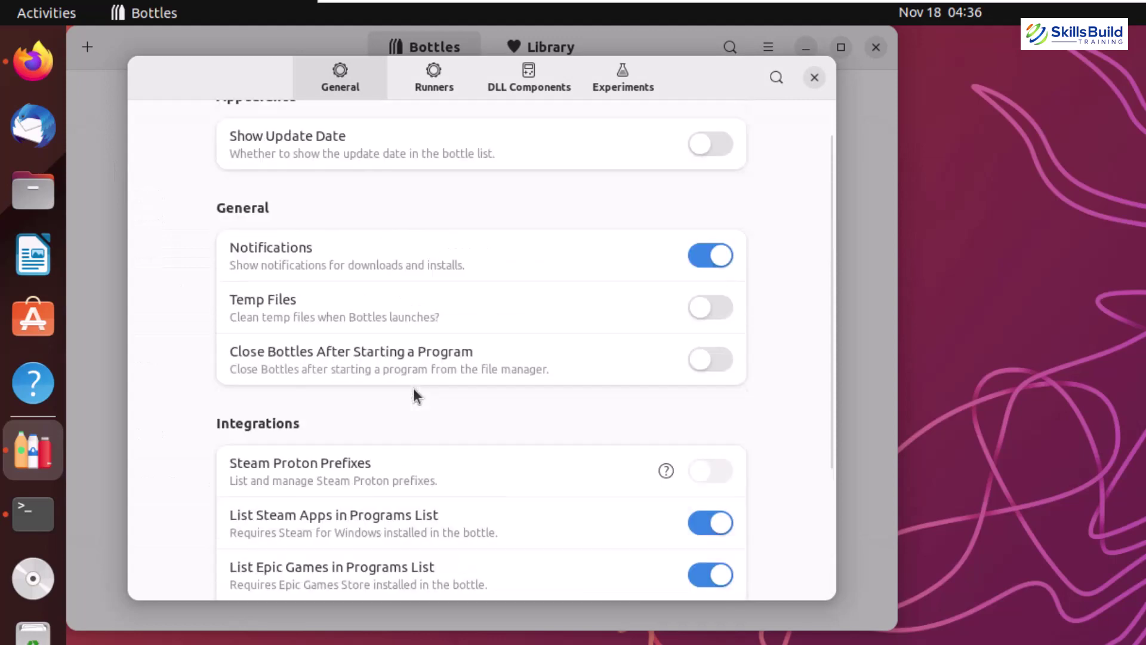
scroll(321, 471, down, 3)
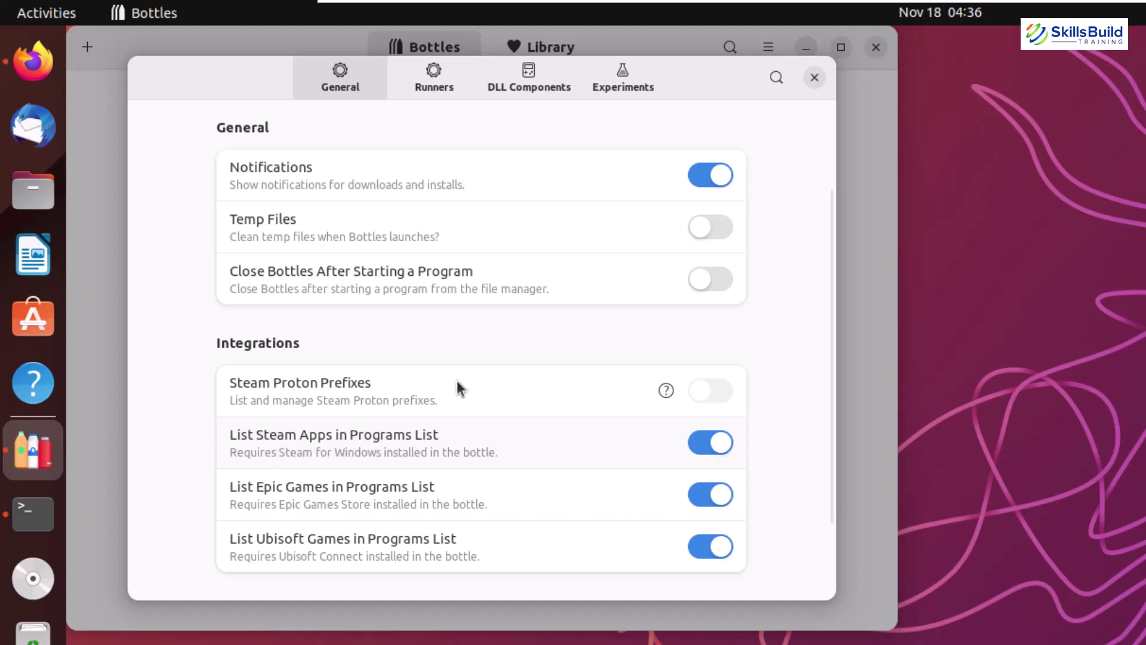
click(436, 76)
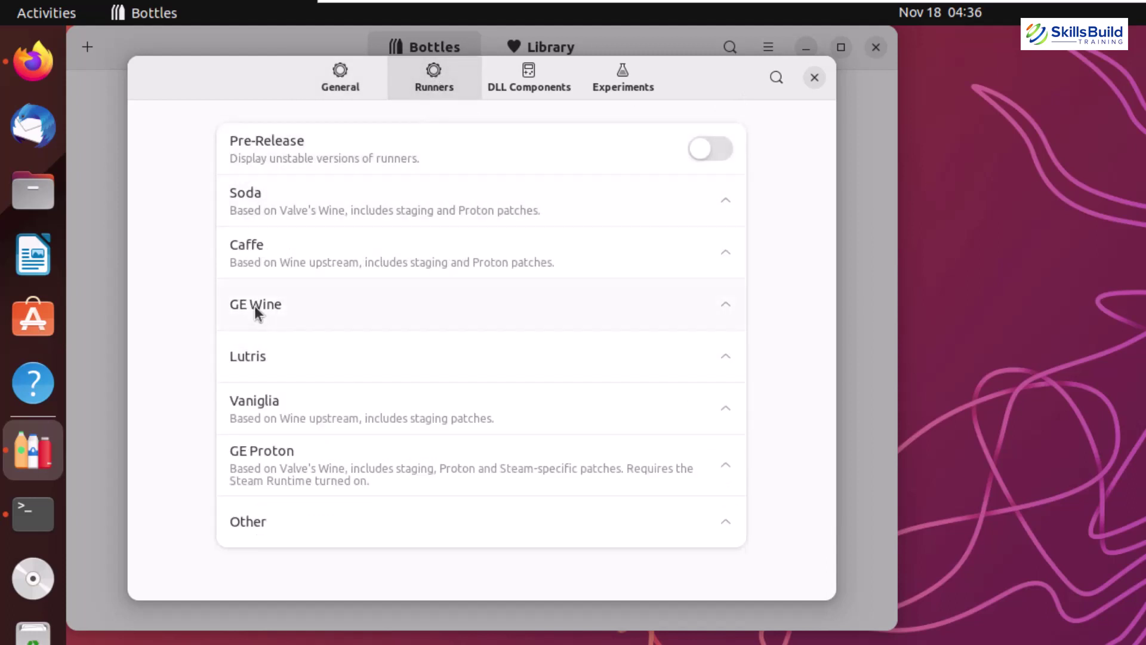
Expand and collapse the GE Wine runner versions, then close Preferences.
click(304, 308)
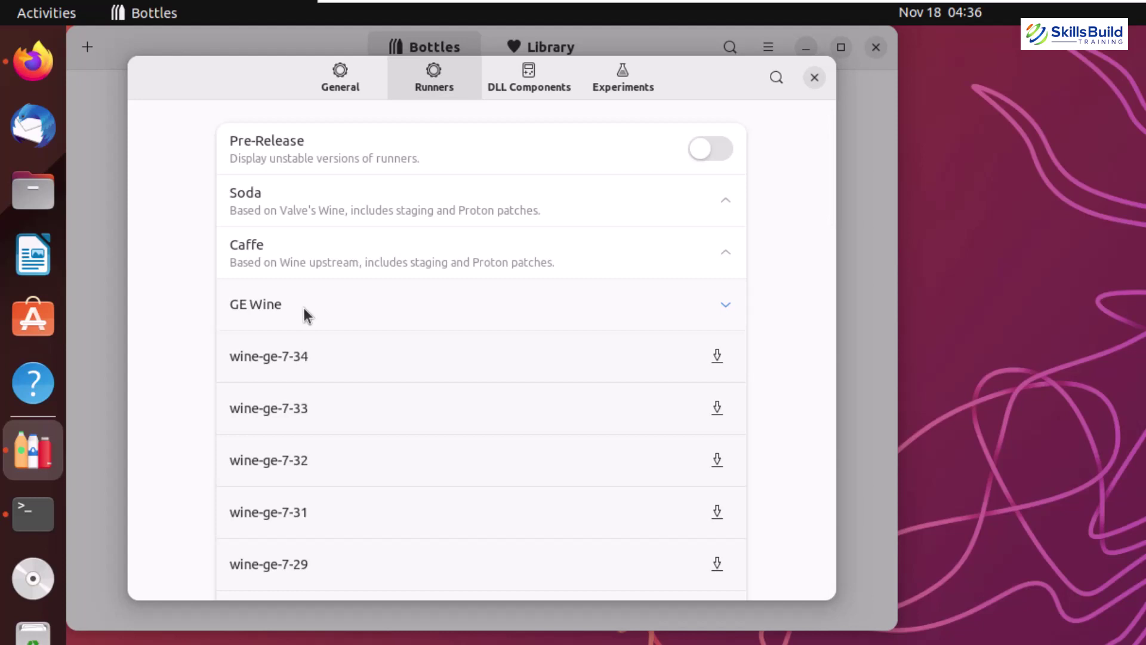
click(304, 308)
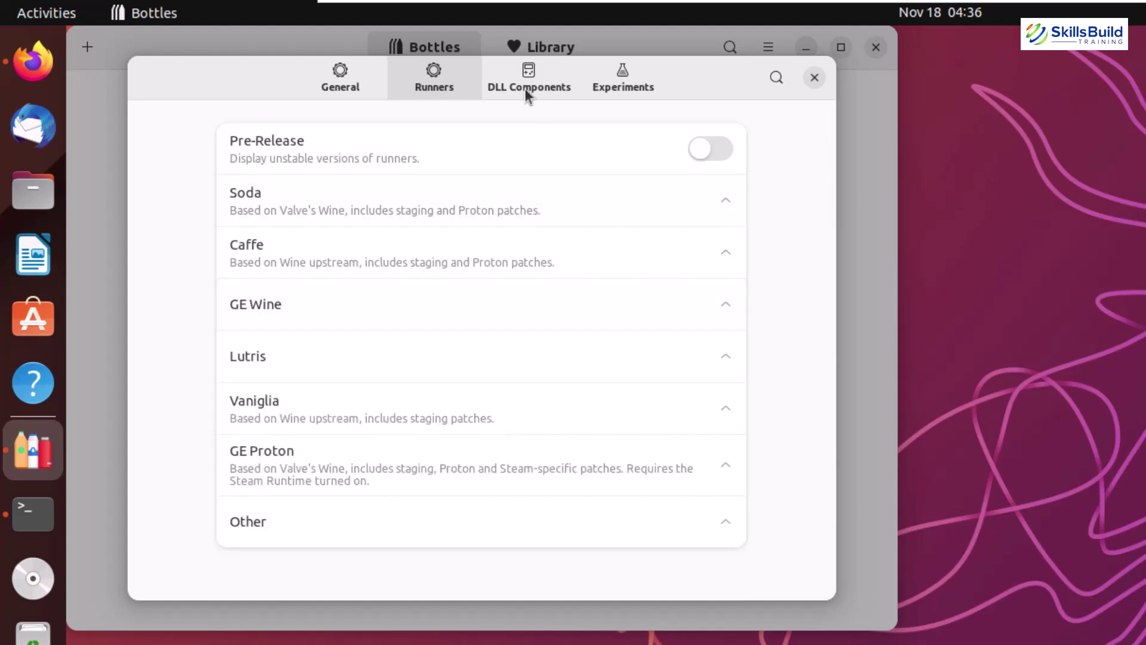
click(814, 77)
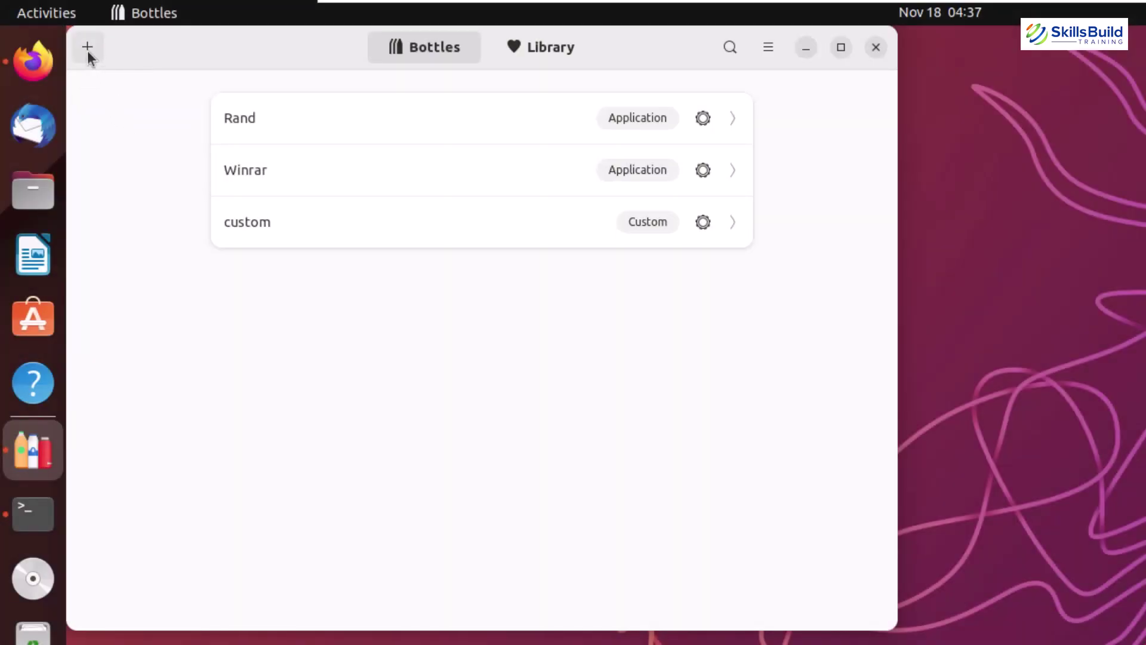
Create a new bottle named 'Windows Winrar' using the Application environment.
click(87, 49)
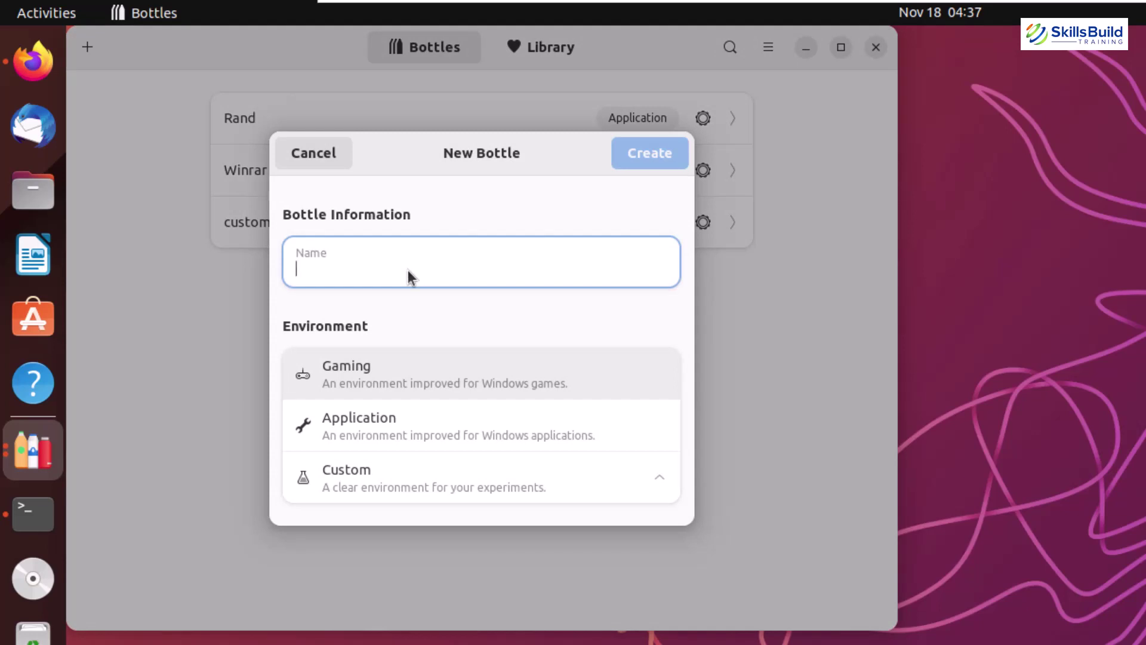
text(Windows Winrar)
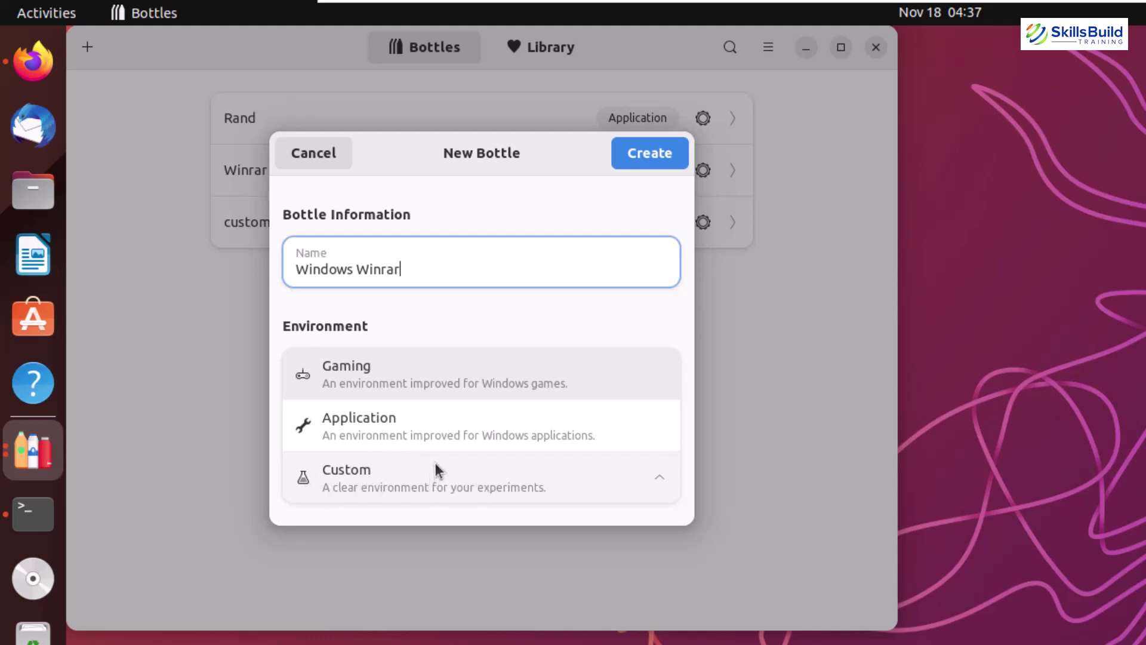
click(440, 416)
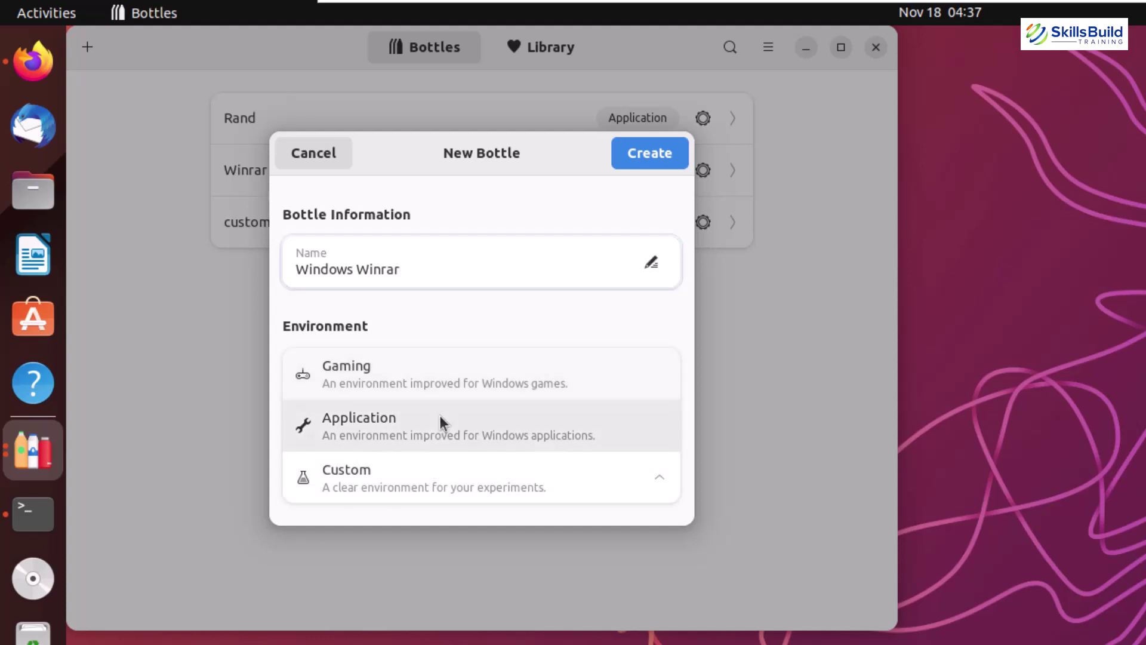
click(641, 151)
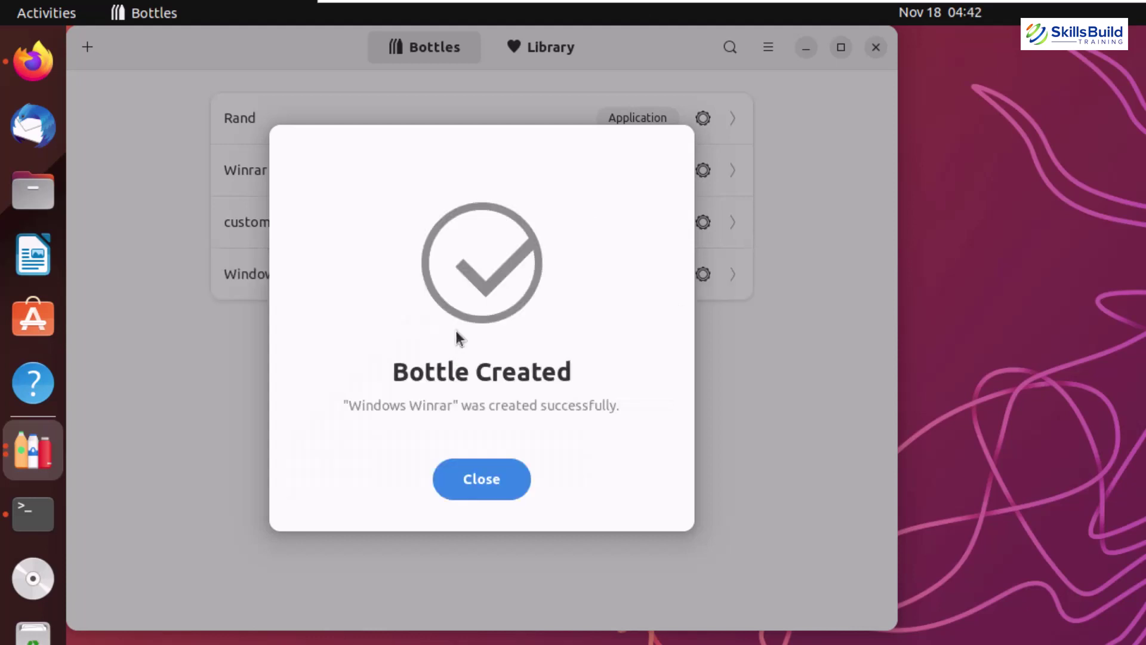
Dismiss the bottle-created notice and open the Windows Winrar bottle's details.
click(486, 481)
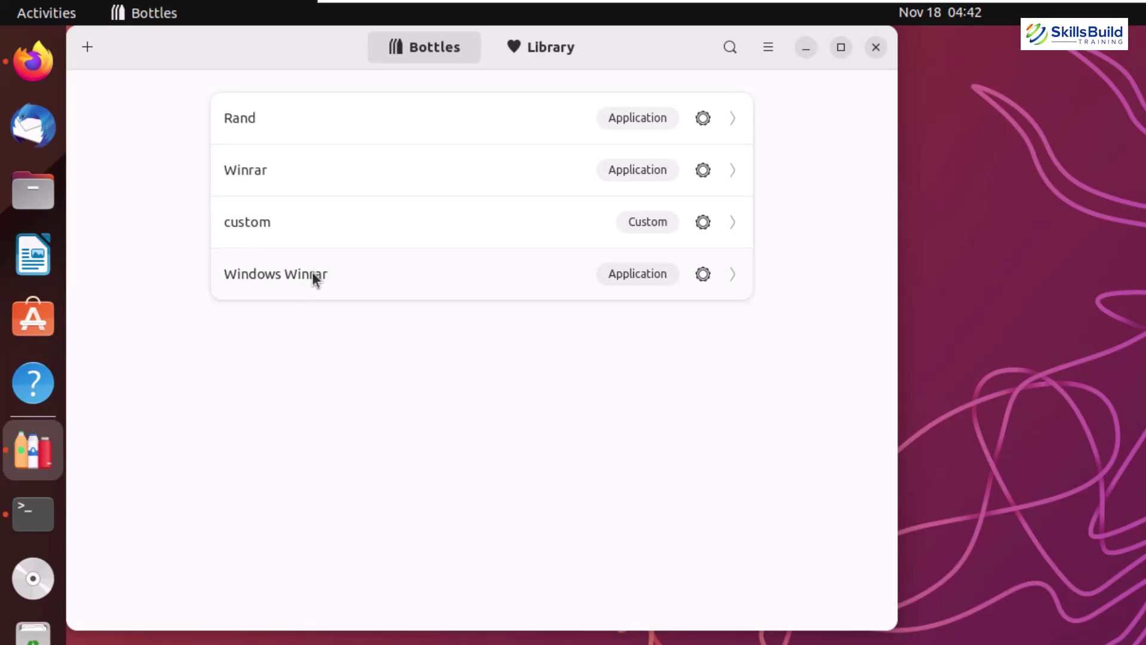
click(353, 272)
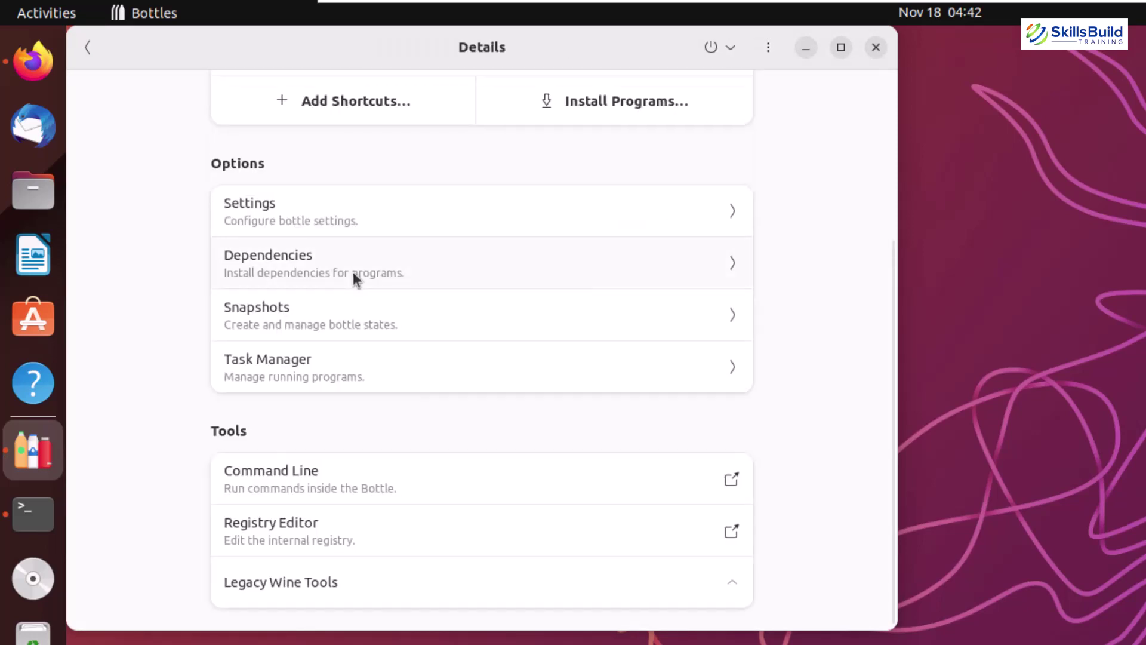
scroll(353, 271, up, 5)
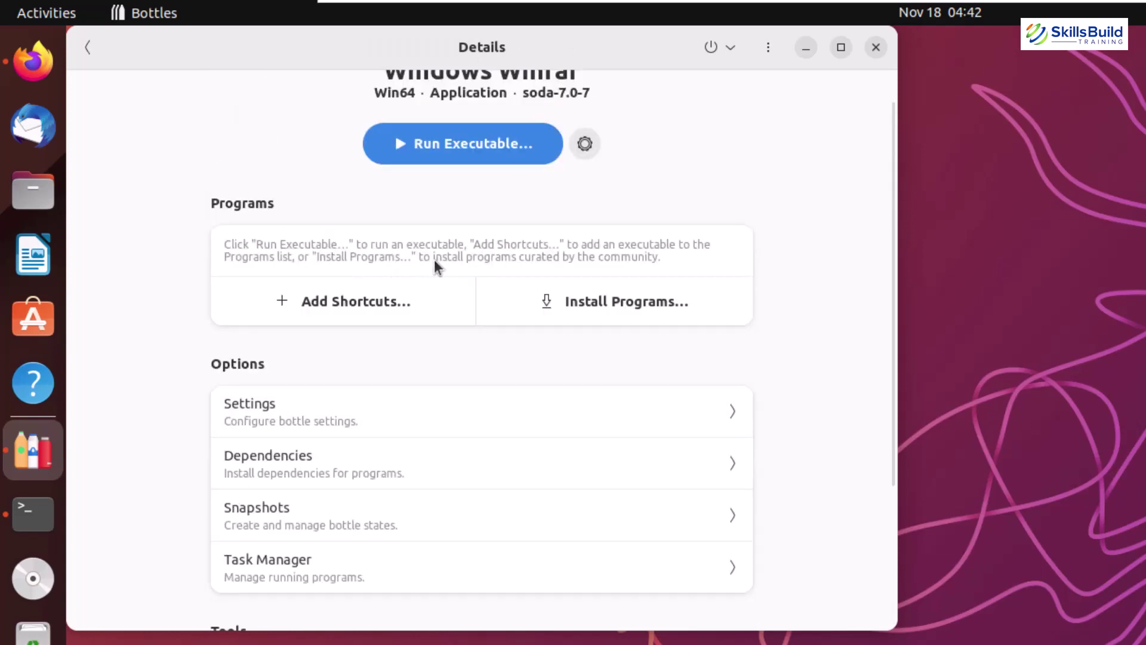
Browse the community Installers list, then go back to the bottle's Details page.
click(597, 304)
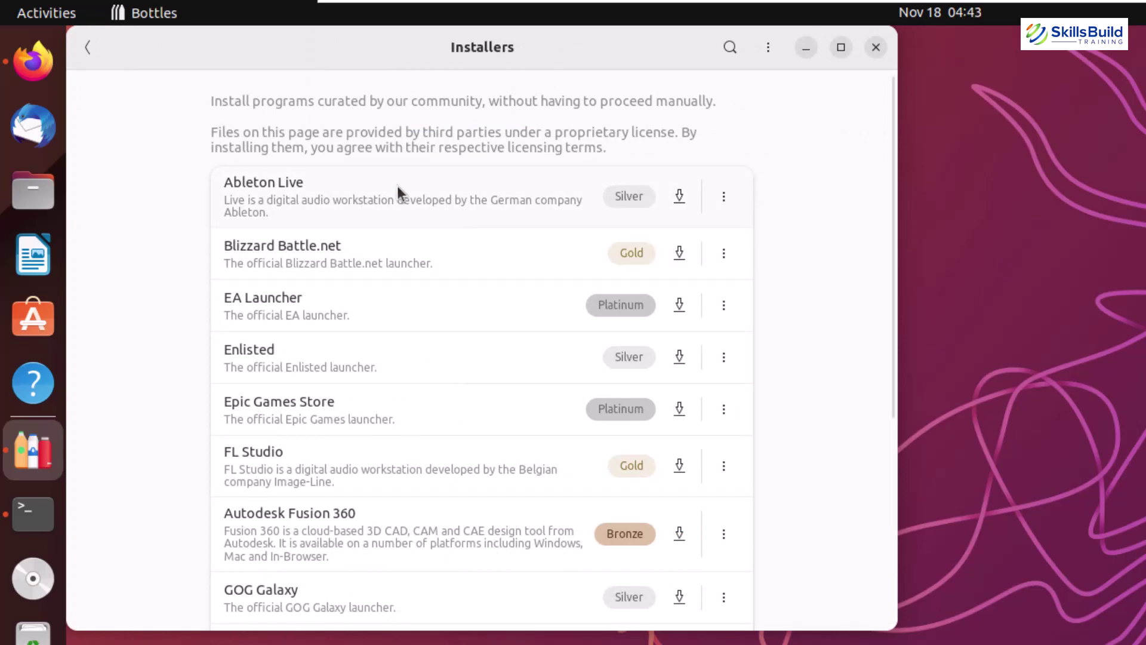
mouse_move(386, 193)
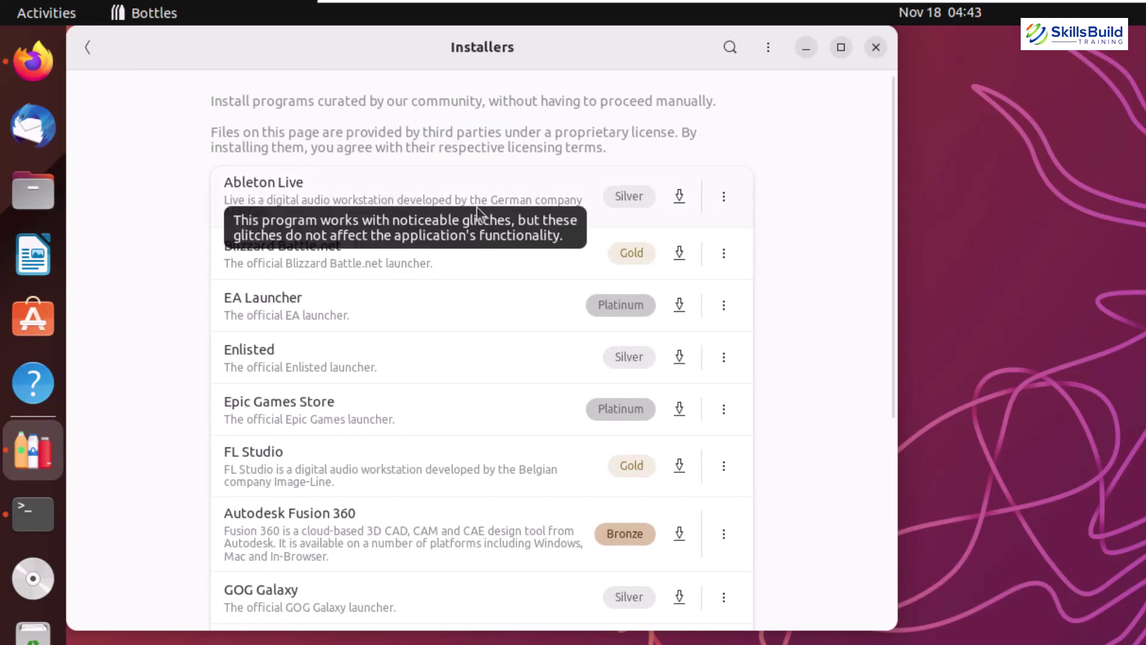
scroll(424, 457, down, 3)
scroll(424, 457, down, 2)
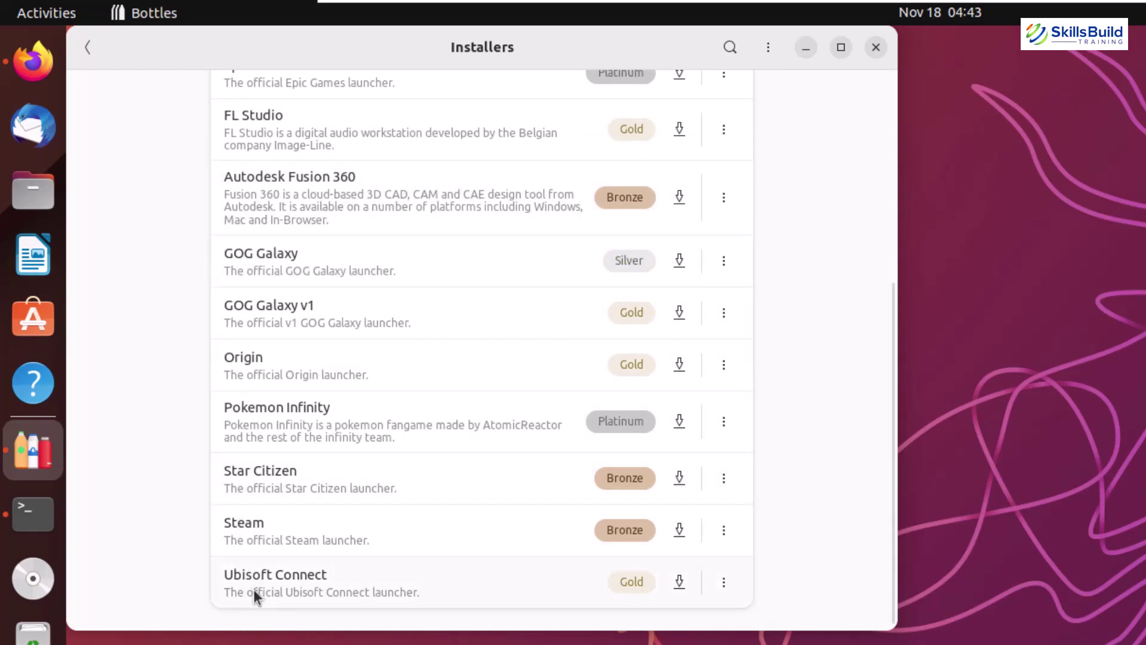
scroll(296, 504, up, 5)
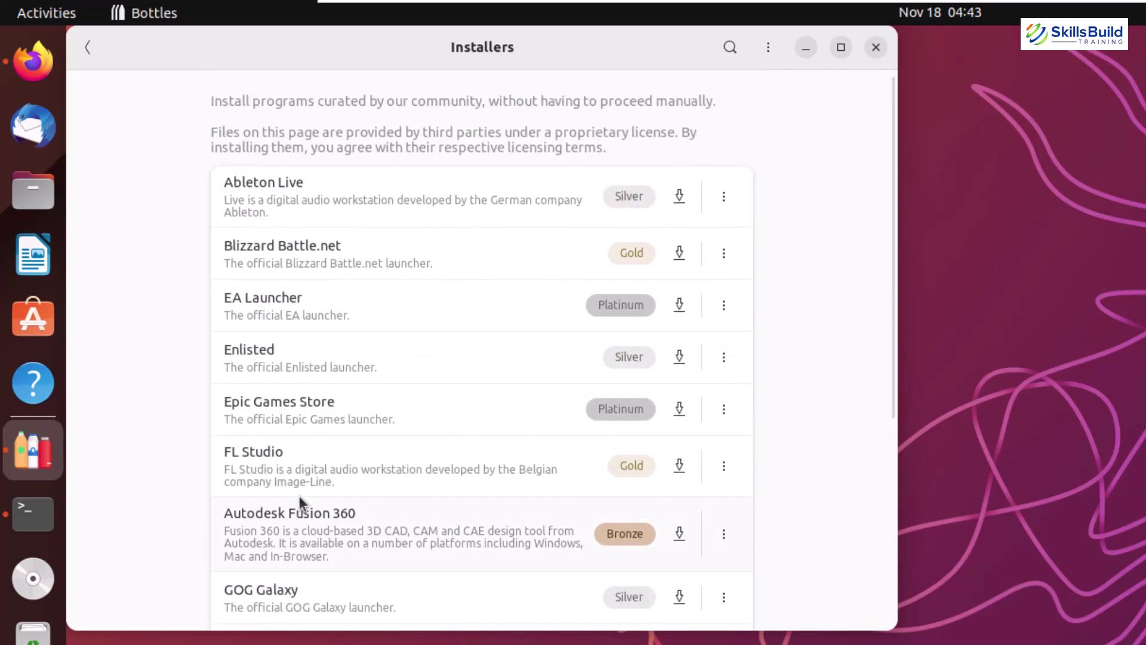
click(88, 48)
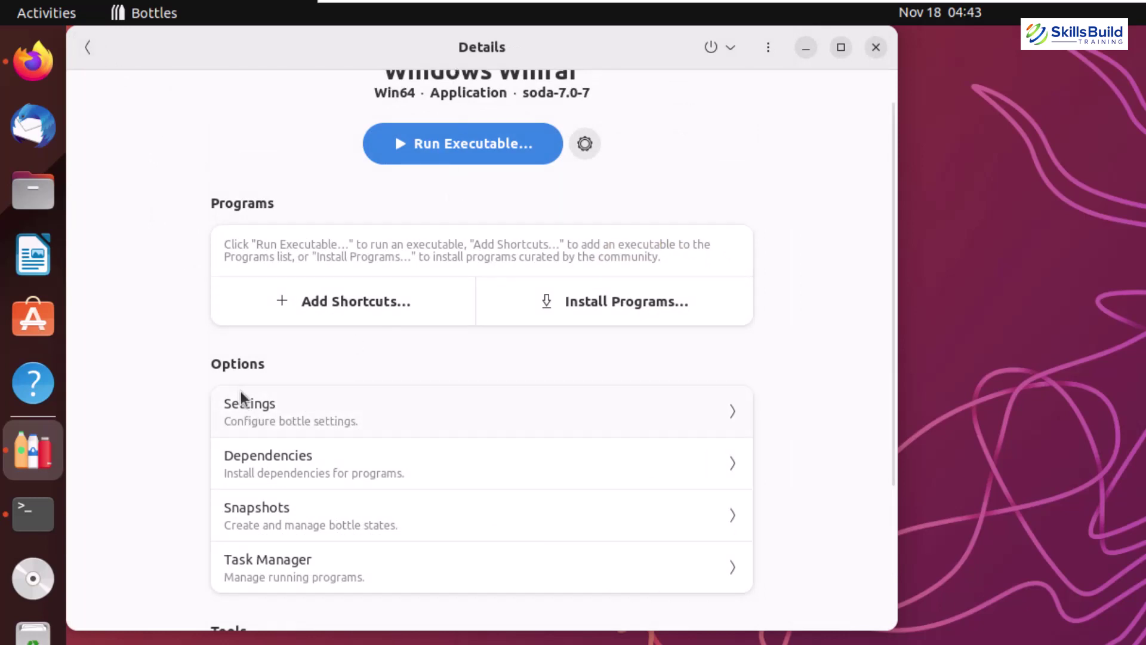
click(274, 405)
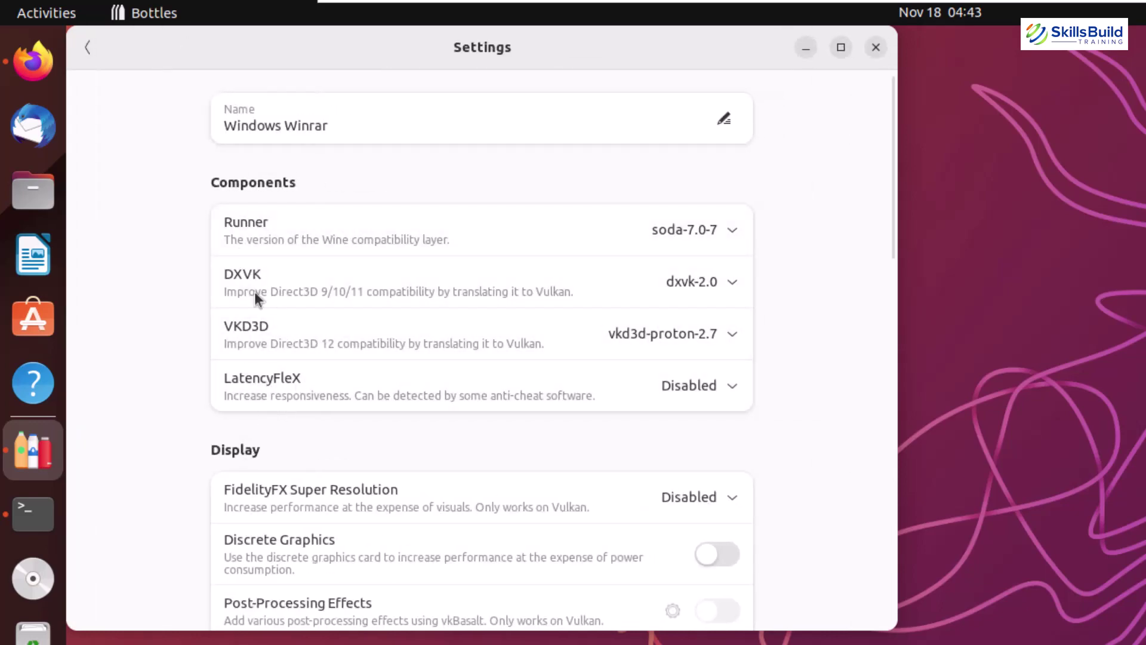
scroll(341, 251, down, 5)
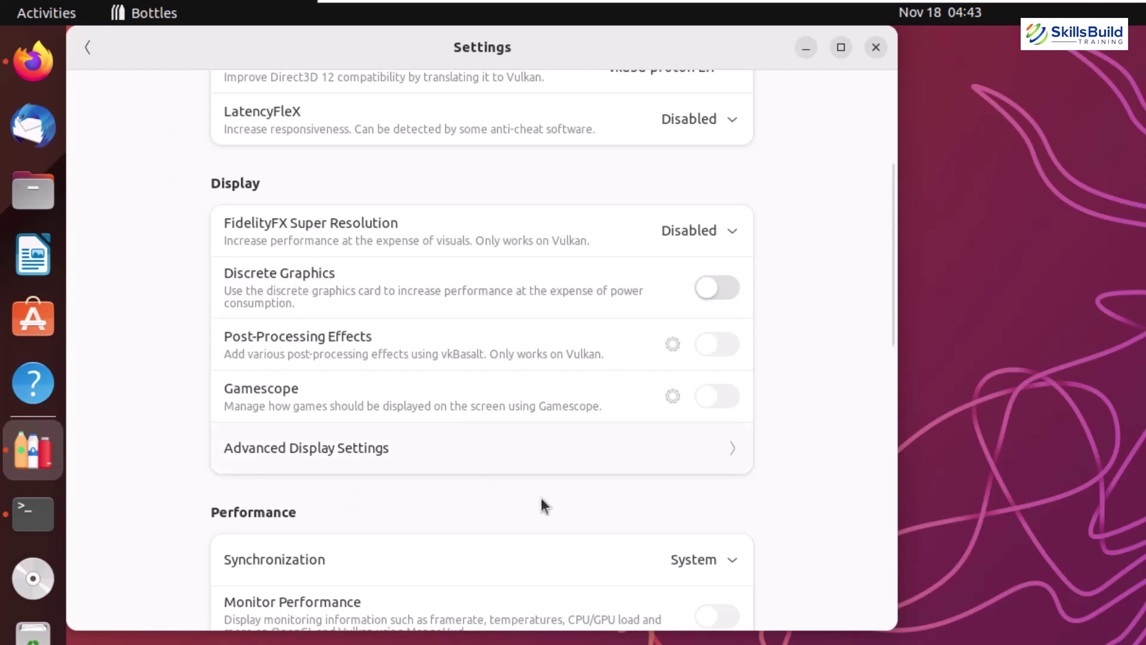
click(88, 48)
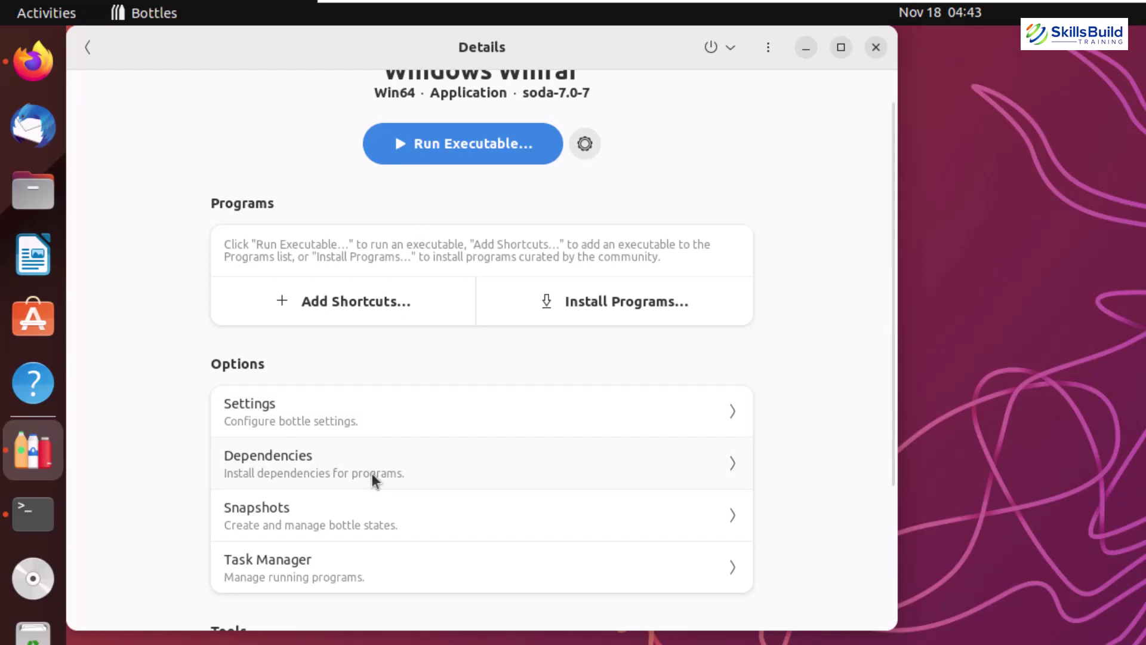
scroll(372, 473, down, 4)
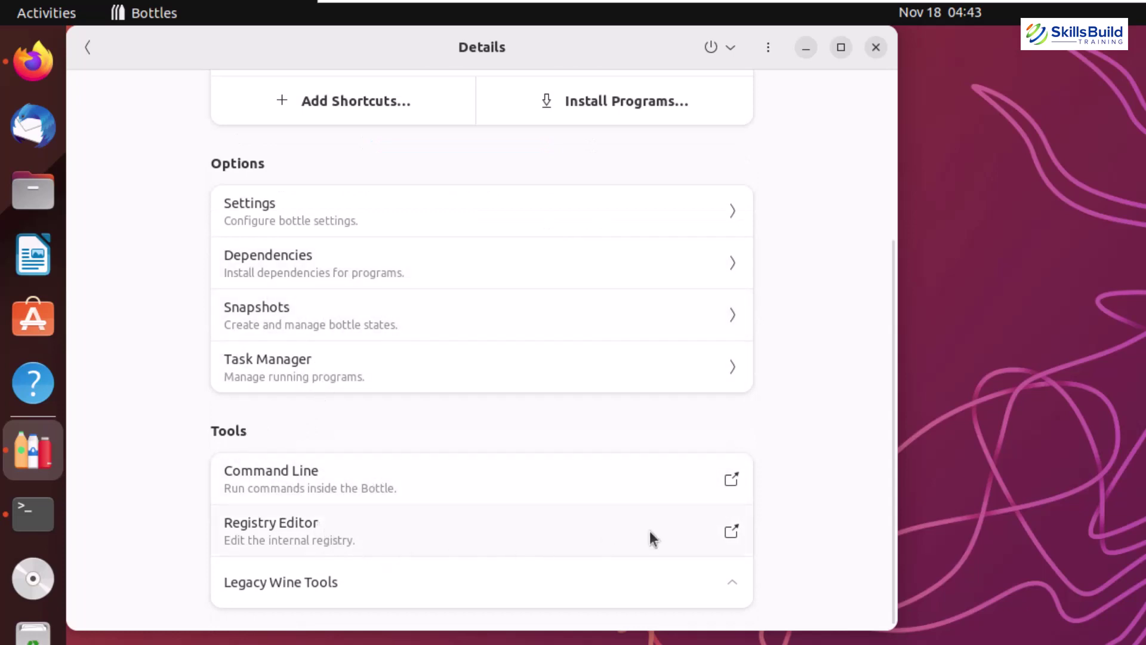
scroll(765, 507, up, 5)
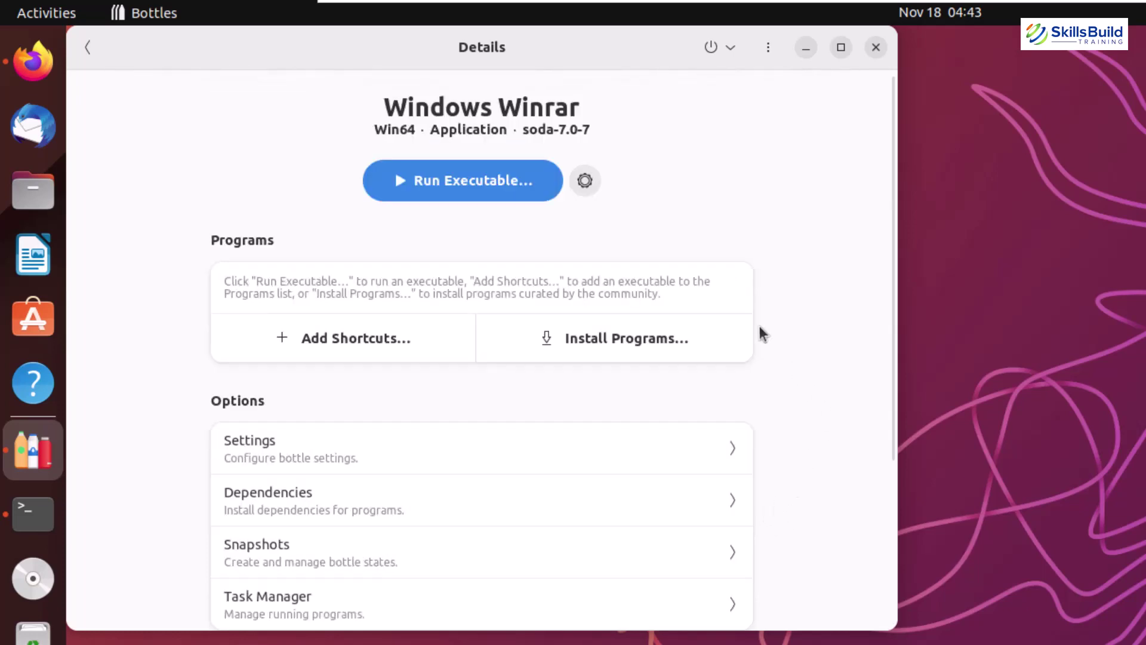
Start Run Executable and select winrar-x64-611.exe in Downloads.
click(414, 186)
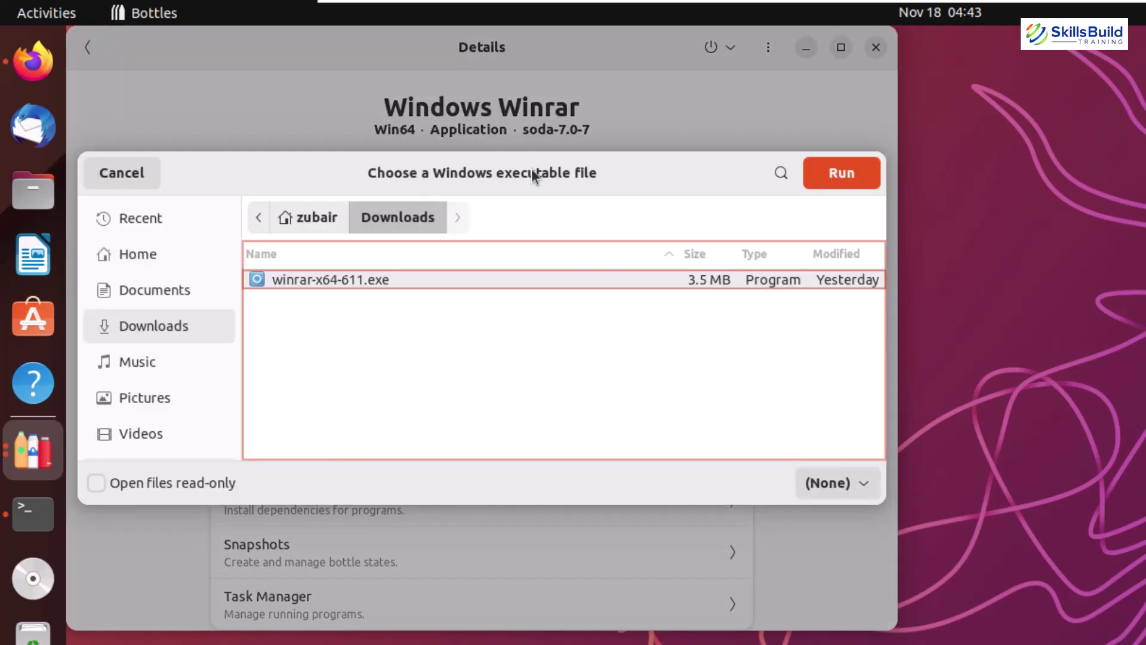
click(317, 287)
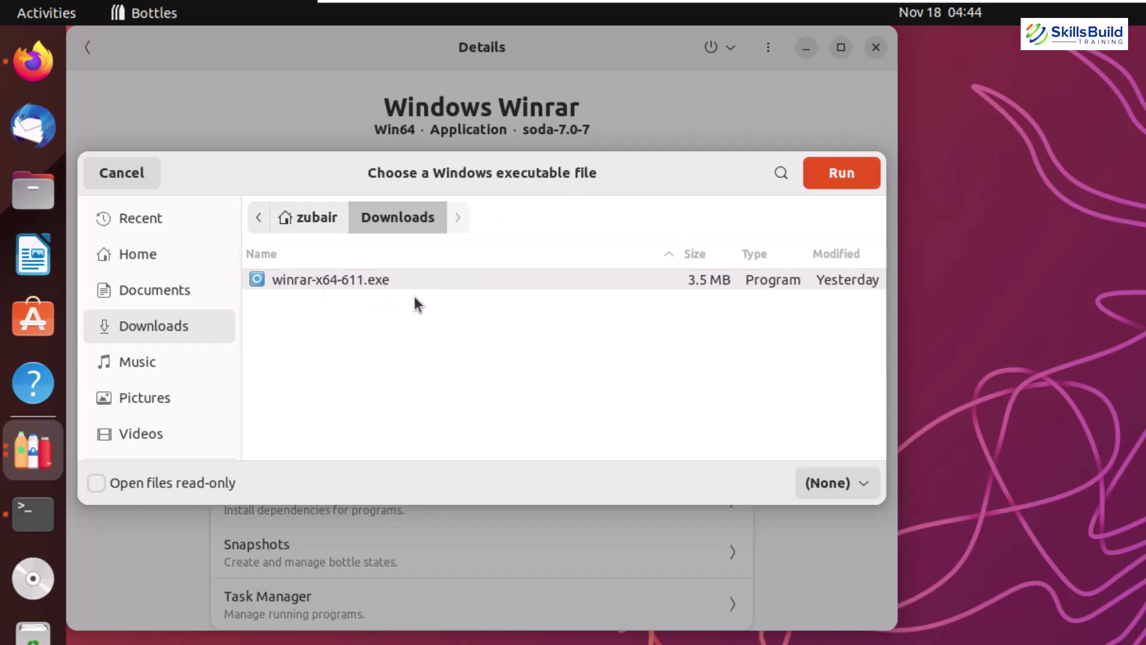
Load win-rar.com in a new Firefox tab, then minimise Firefox to reveal the chooser.
click(33, 61)
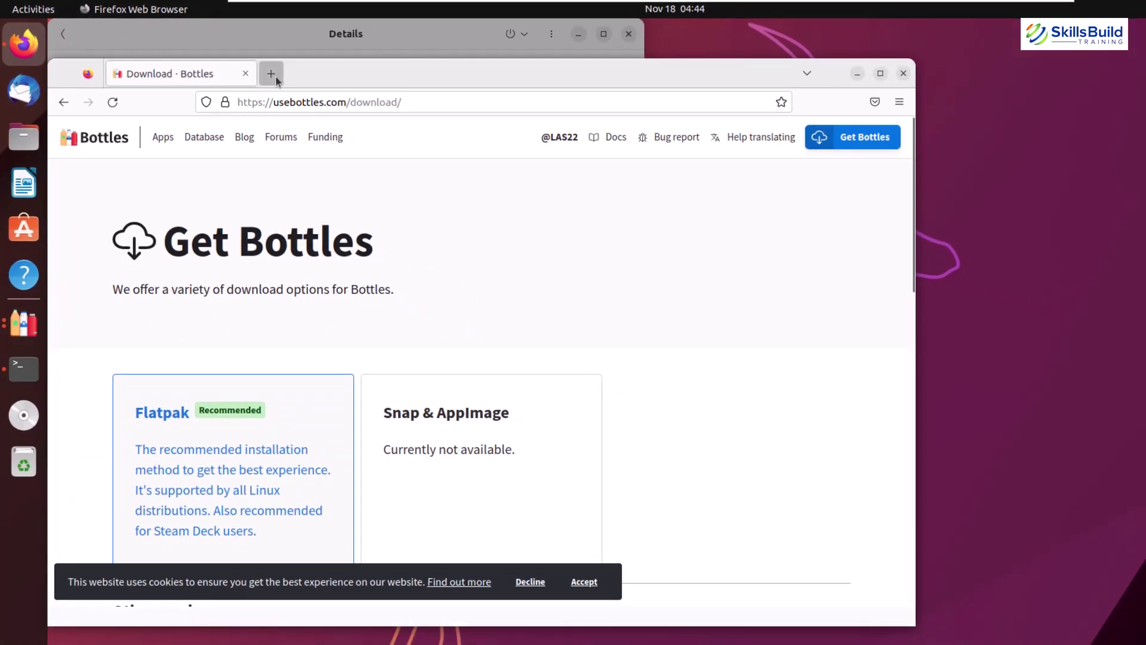
click(274, 75)
click(309, 102)
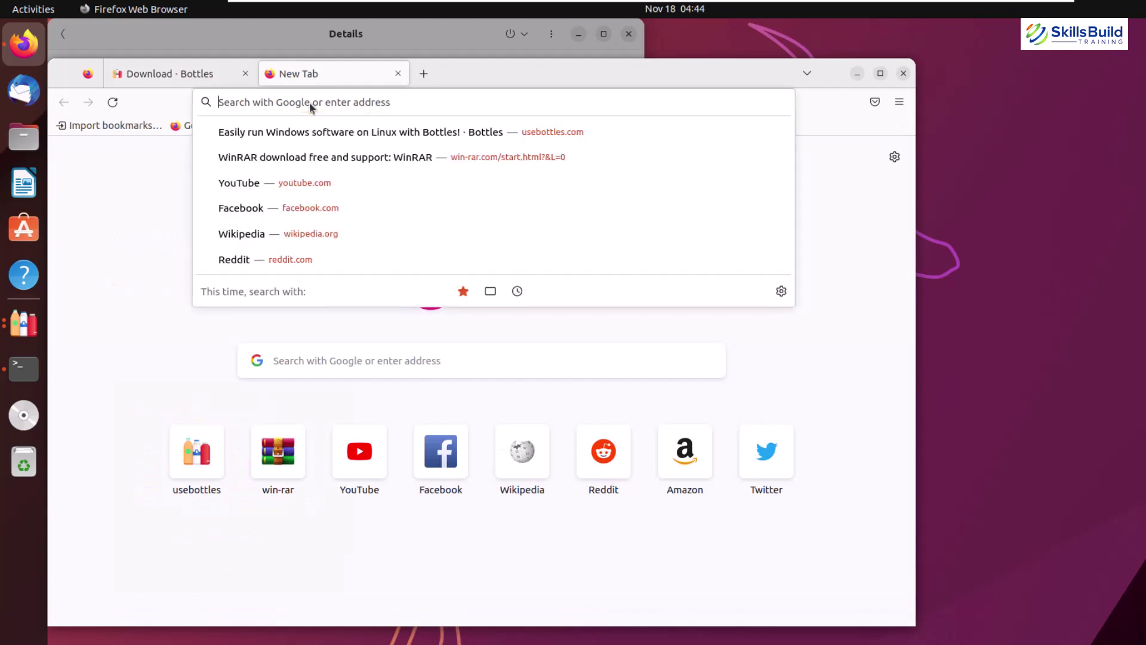
key(Down)
key(Down)
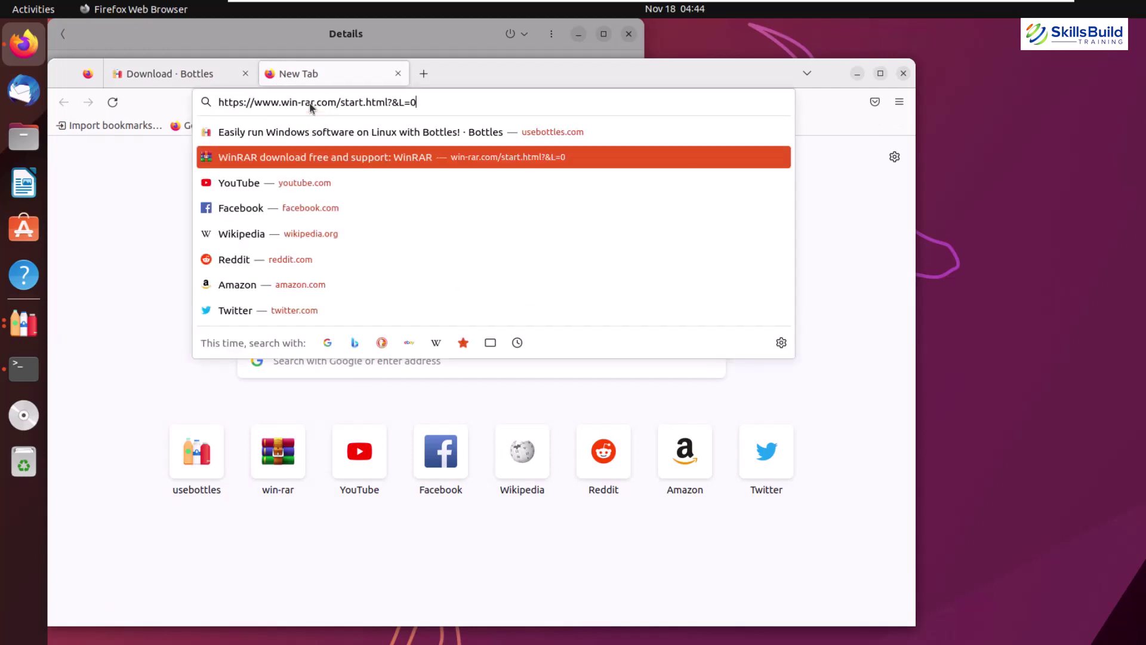
key(Return)
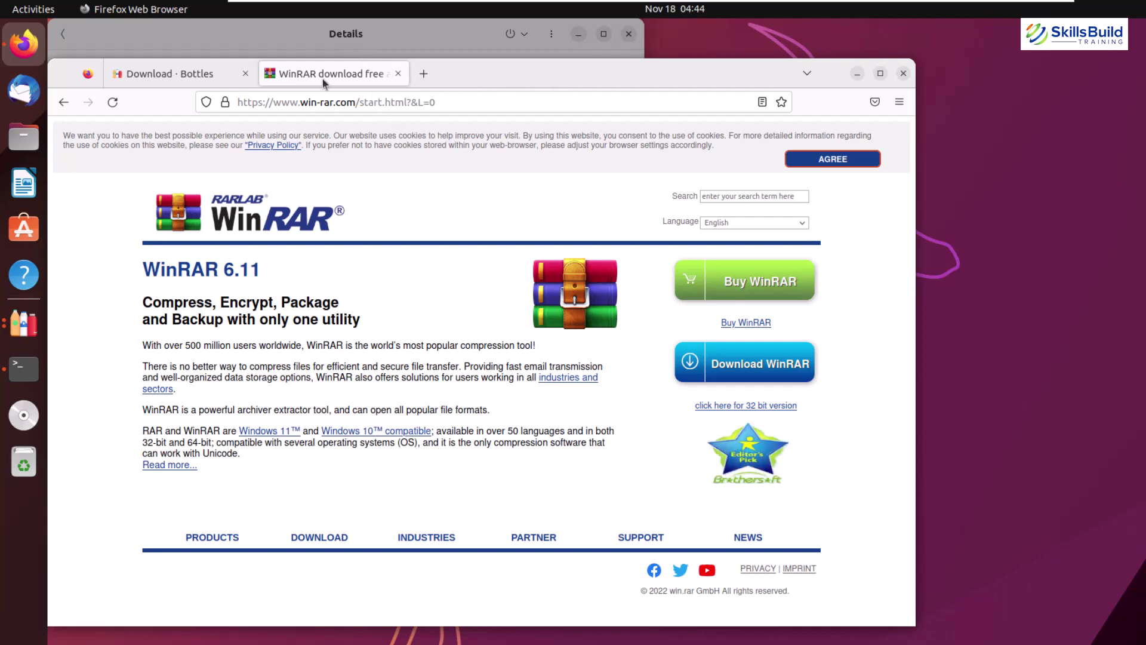
click(857, 72)
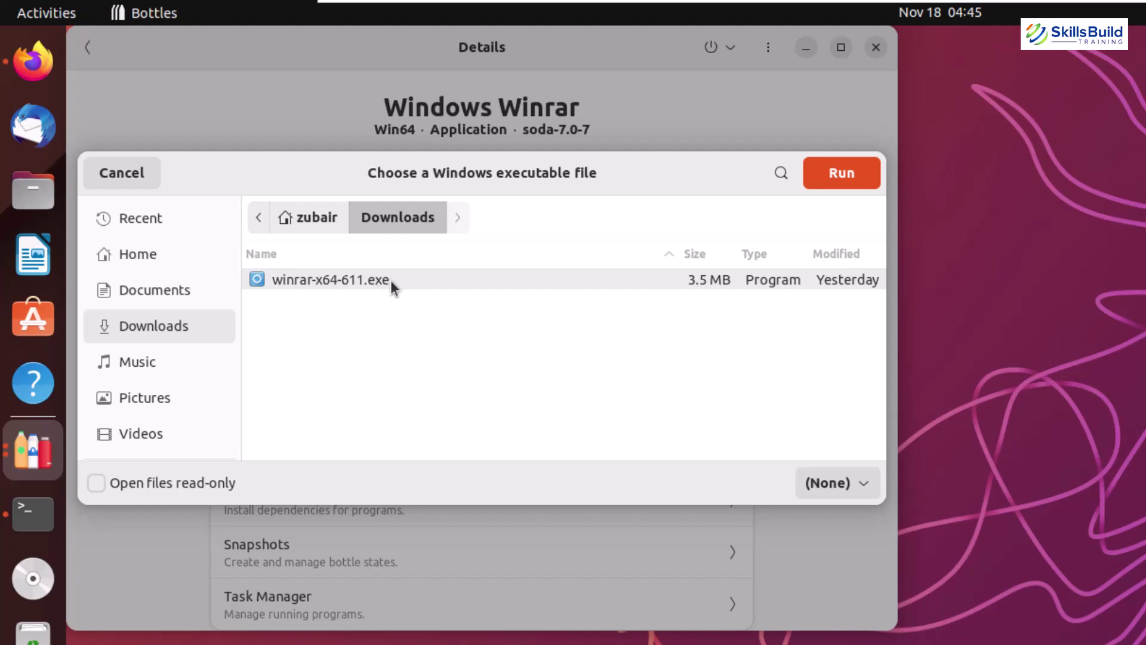
Run winrar-x64-611.exe and install WinRAR 6.11 to C:\Program Files\WinRAR with default associations.
click(839, 173)
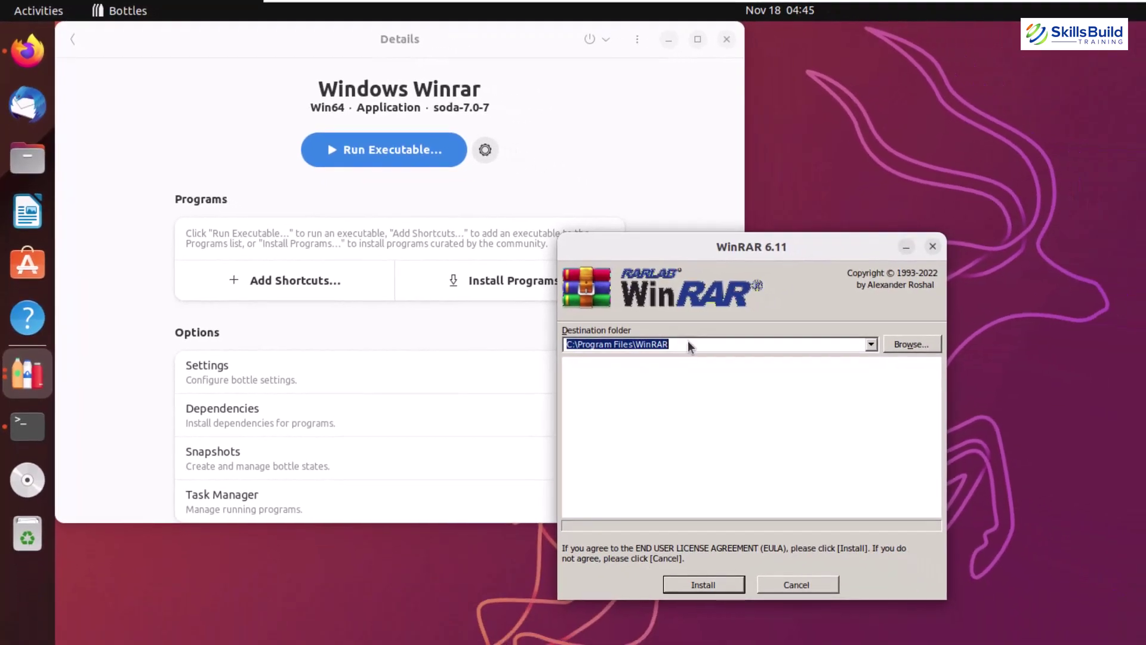
click(687, 584)
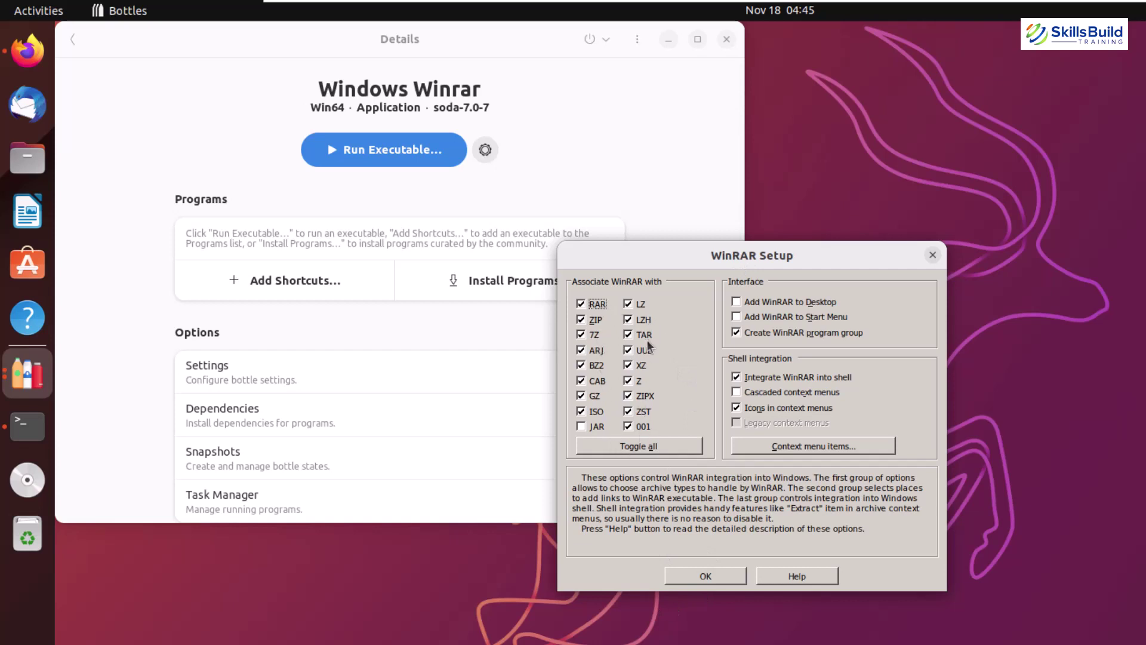
click(703, 576)
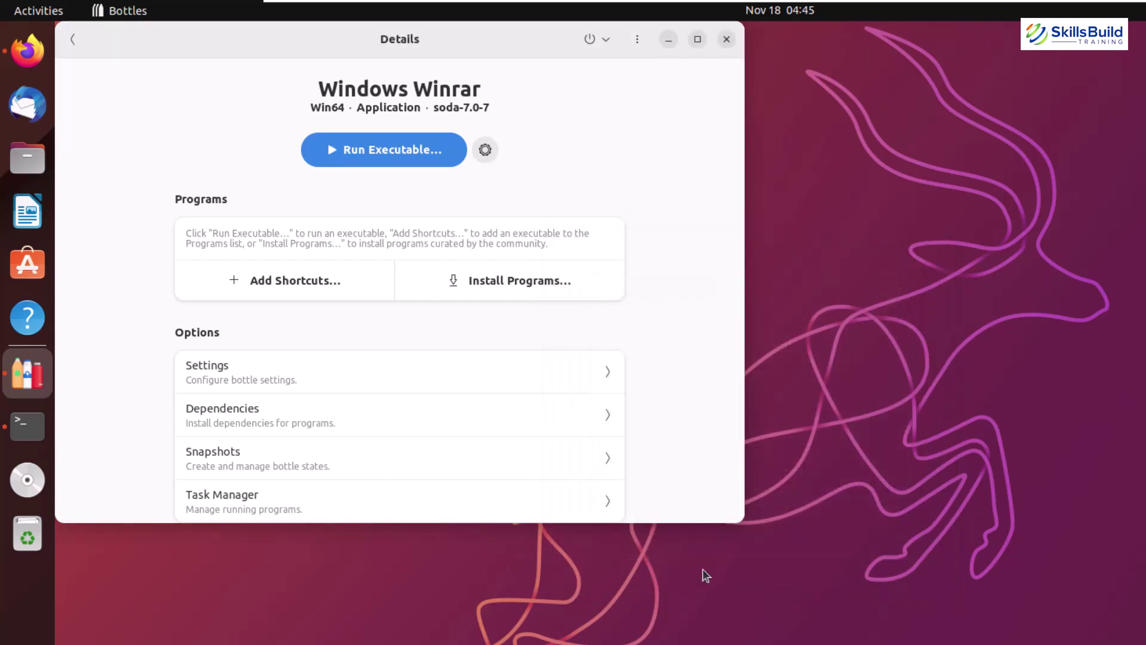
Finish WinRAR Setup with Done and close the WinRAR program-folder window.
click(748, 576)
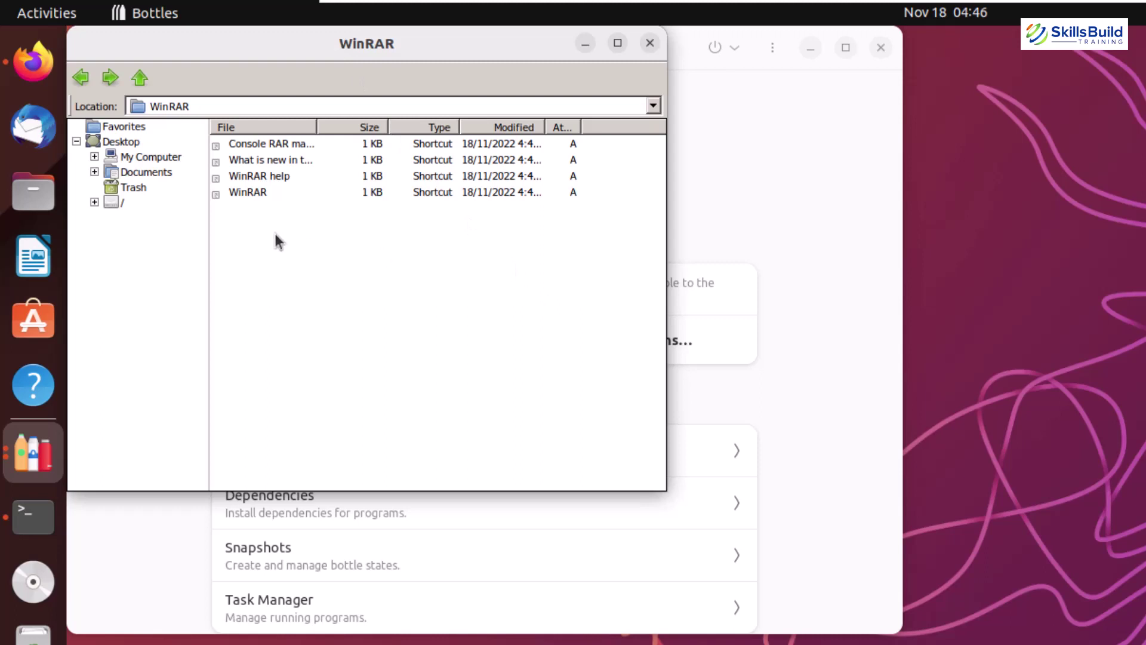
click(651, 46)
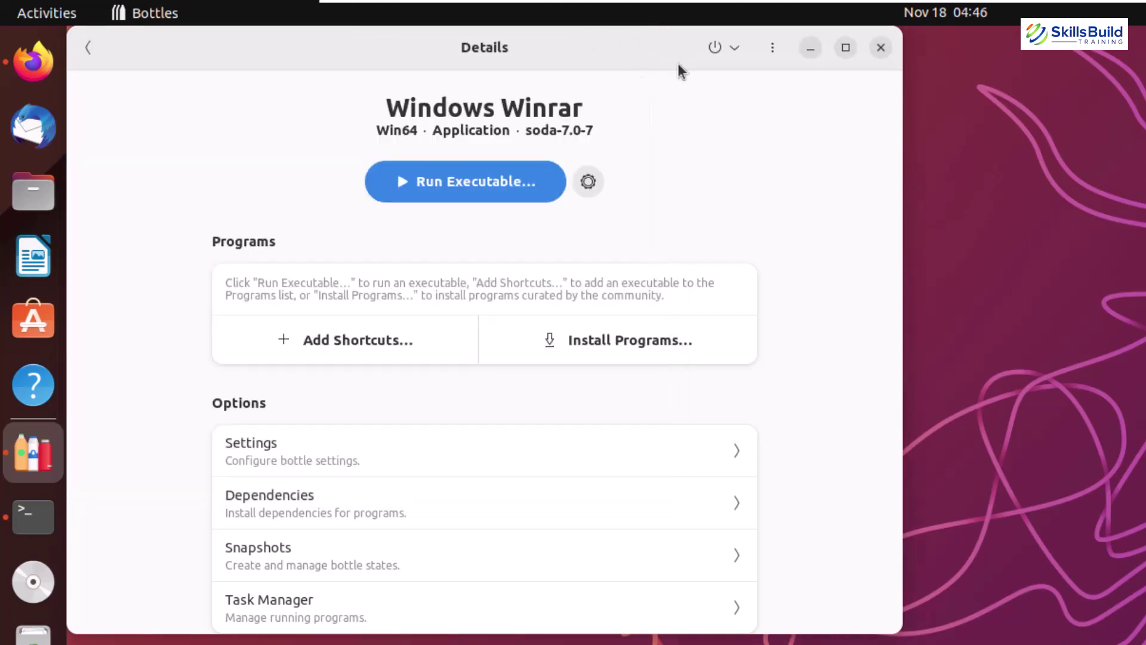
click(733, 50)
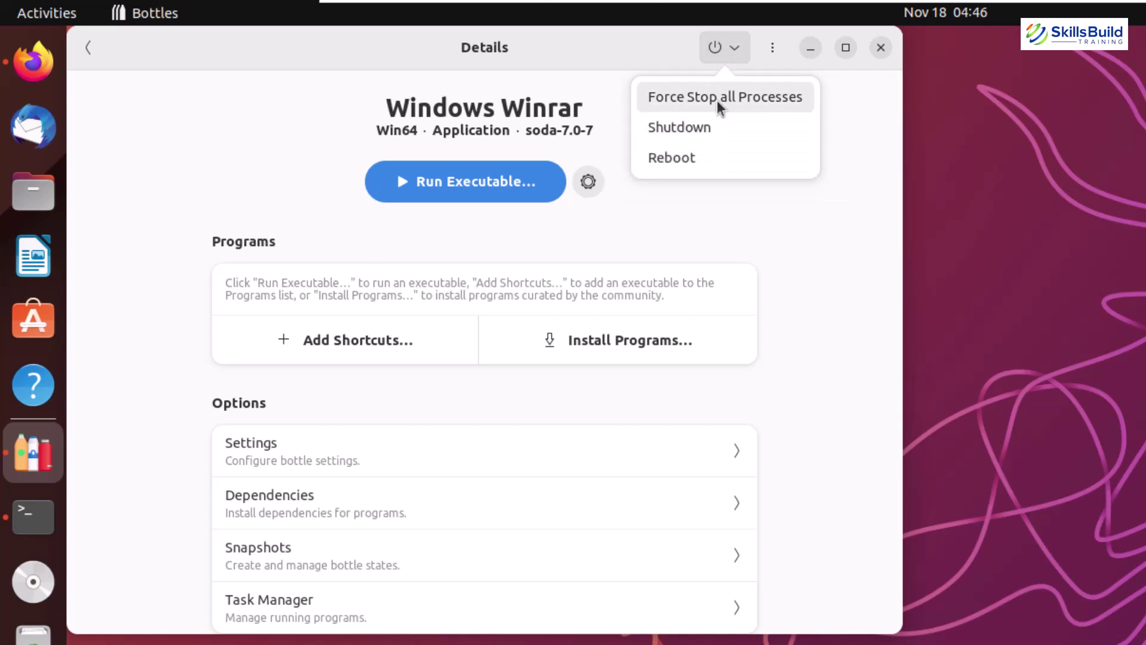
click(771, 54)
click(772, 50)
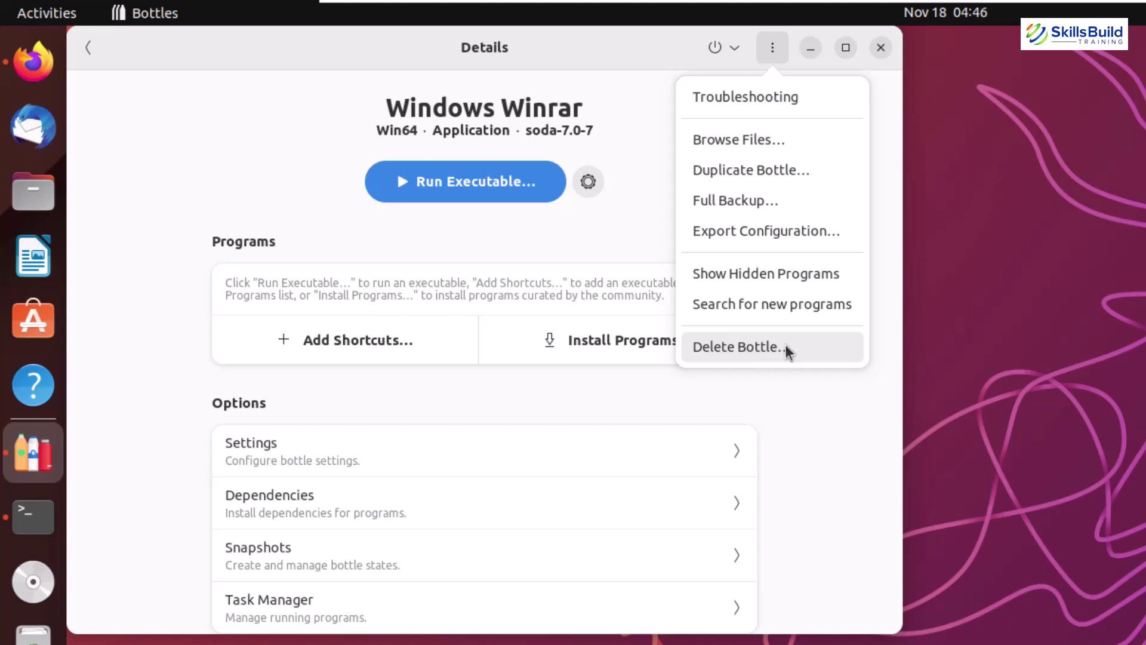
click(782, 391)
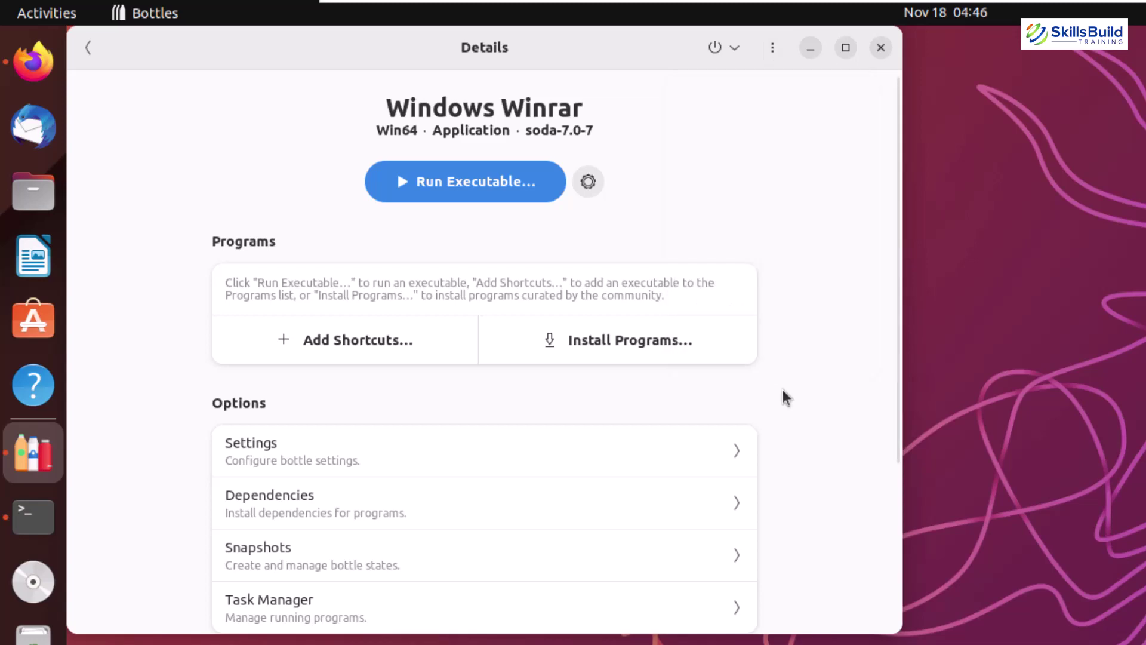